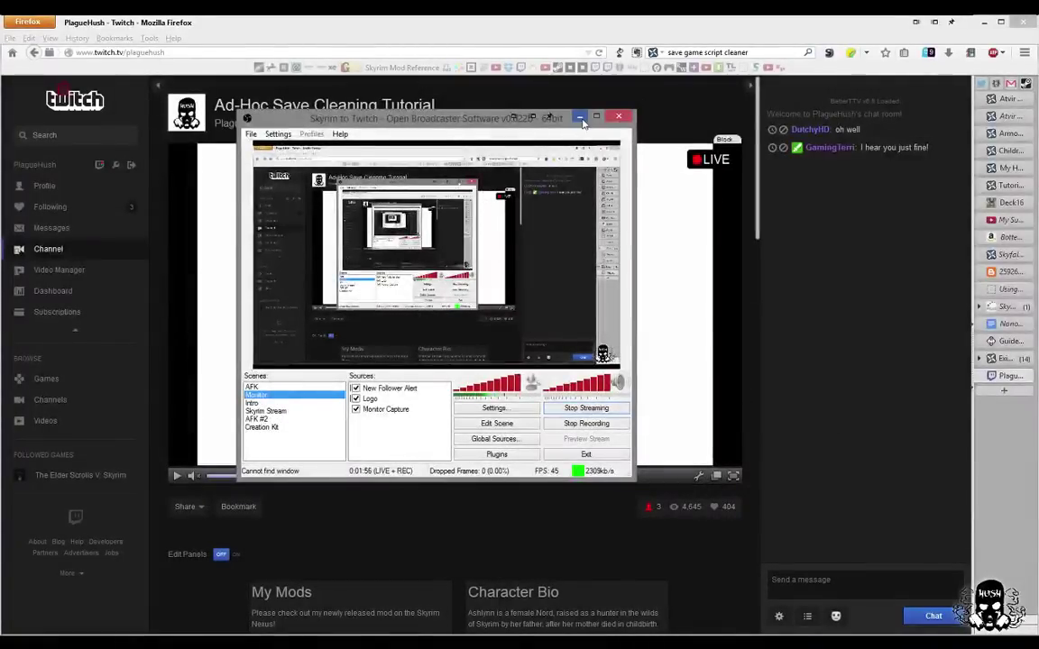
Minimise Open Broadcaster Software and view the Nexus pages for Save game script cleaner and SKYRIM Save Cleaner in Internet Explorer.
left_click(582, 120)
mouse_move(354, 631)
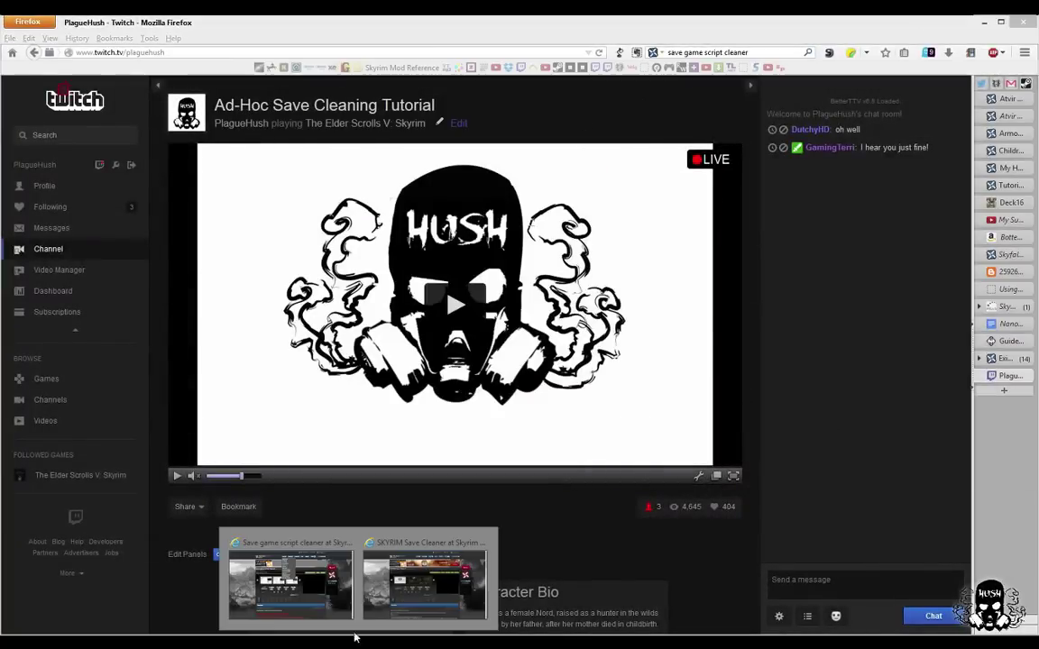
left_click(291, 584)
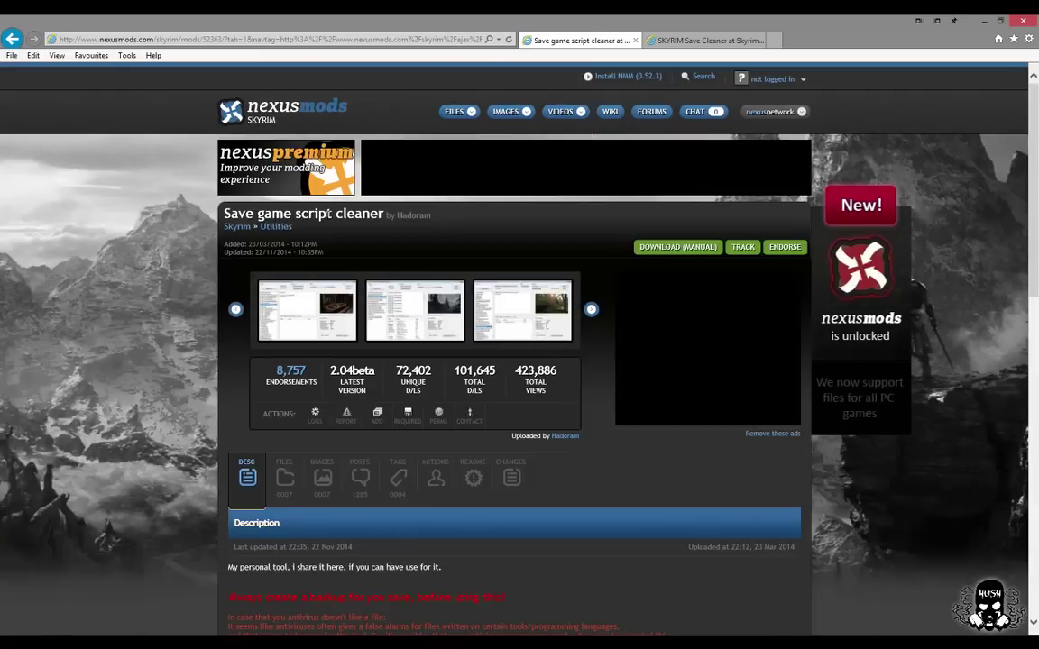
left_click(393, 574)
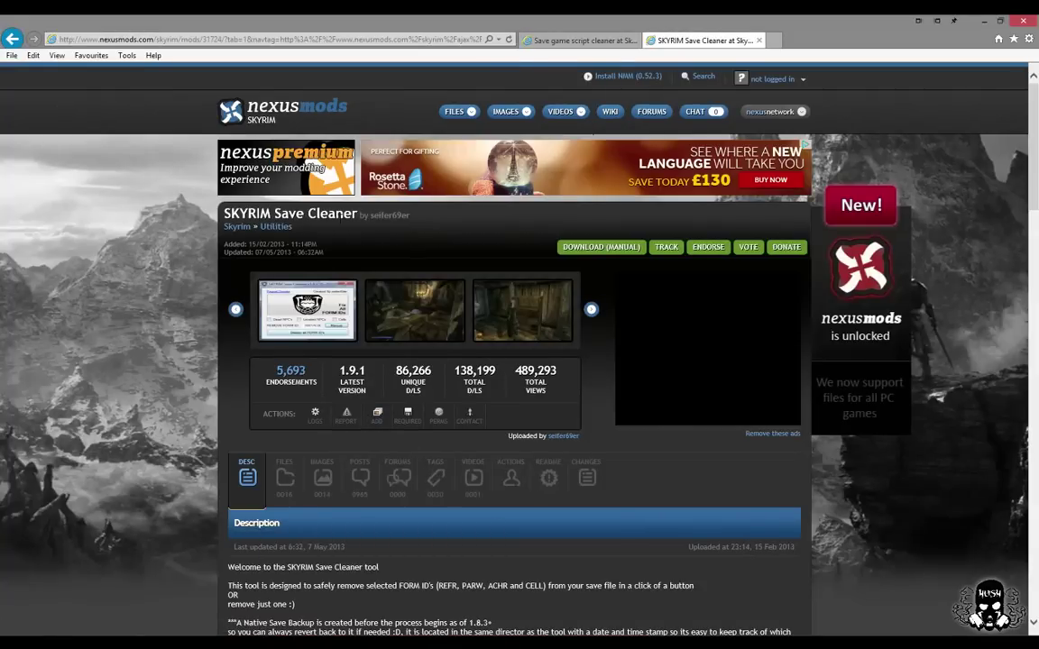
View the SKYRIM Save Cleaner downloads and choose the manual download of the v1.9.1 main file.
left_click(285, 477)
scroll(350, 549, "down", 2)
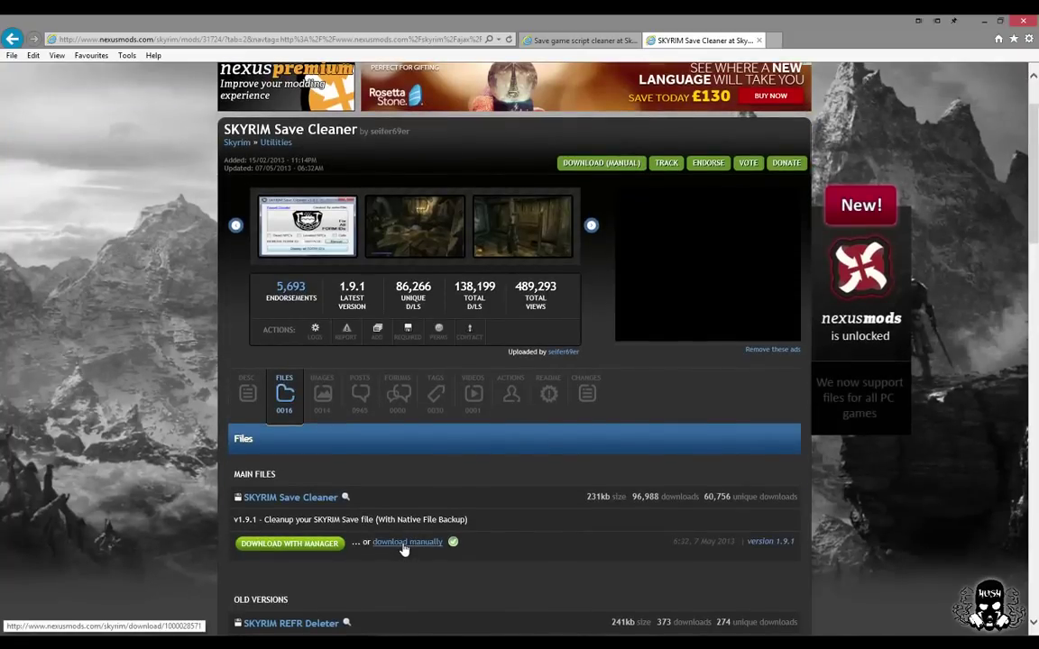
left_click(404, 544)
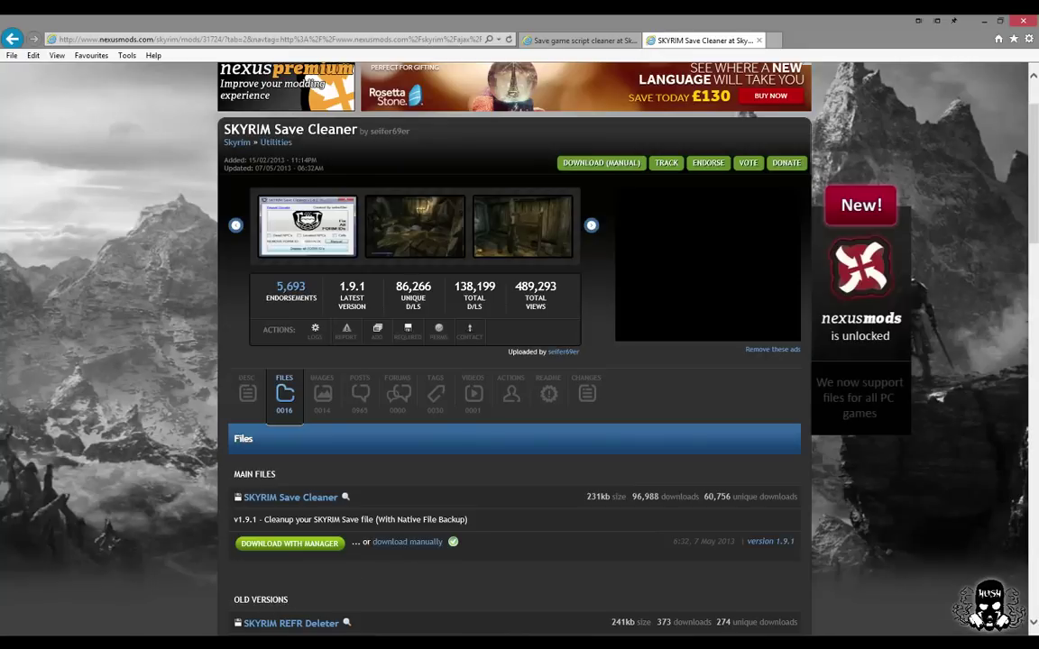
Inspect the Skyrim Save Cleaner and Save Game Script Cleaner v1-13beta folders on drive D in File Explorer, and close the window.
right_click(221, 642)
left_click(198, 589)
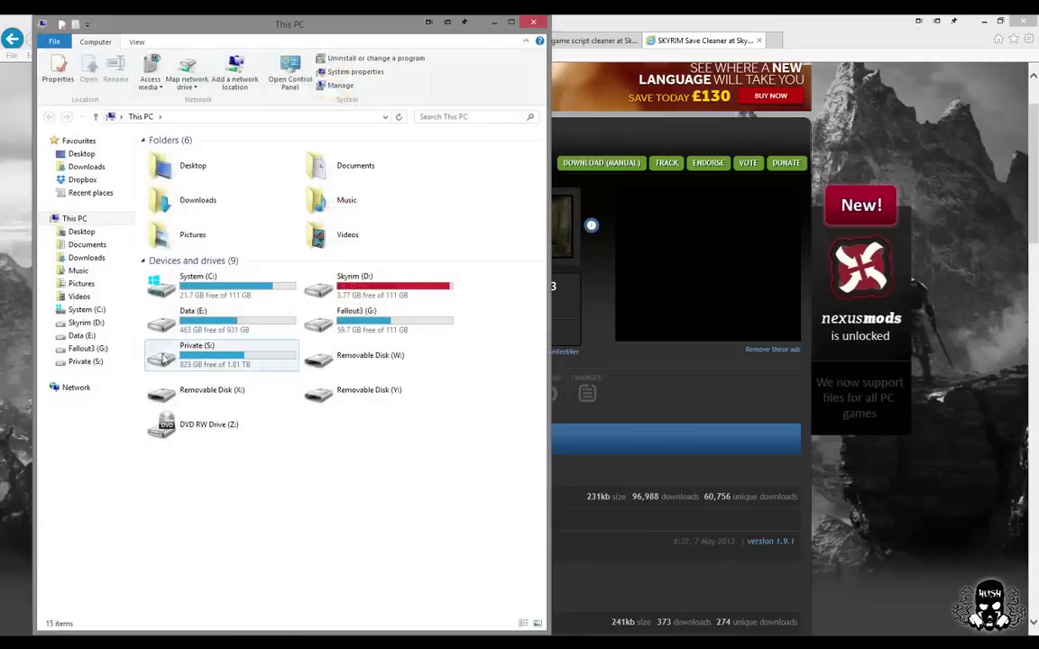
double_click(340, 286)
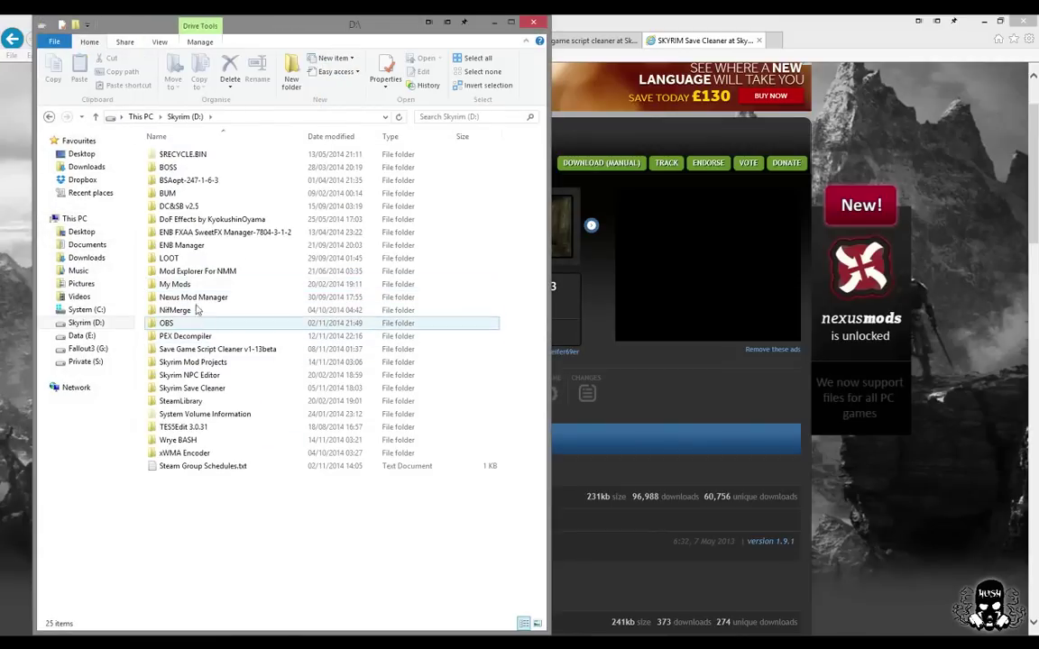
left_click(200, 391)
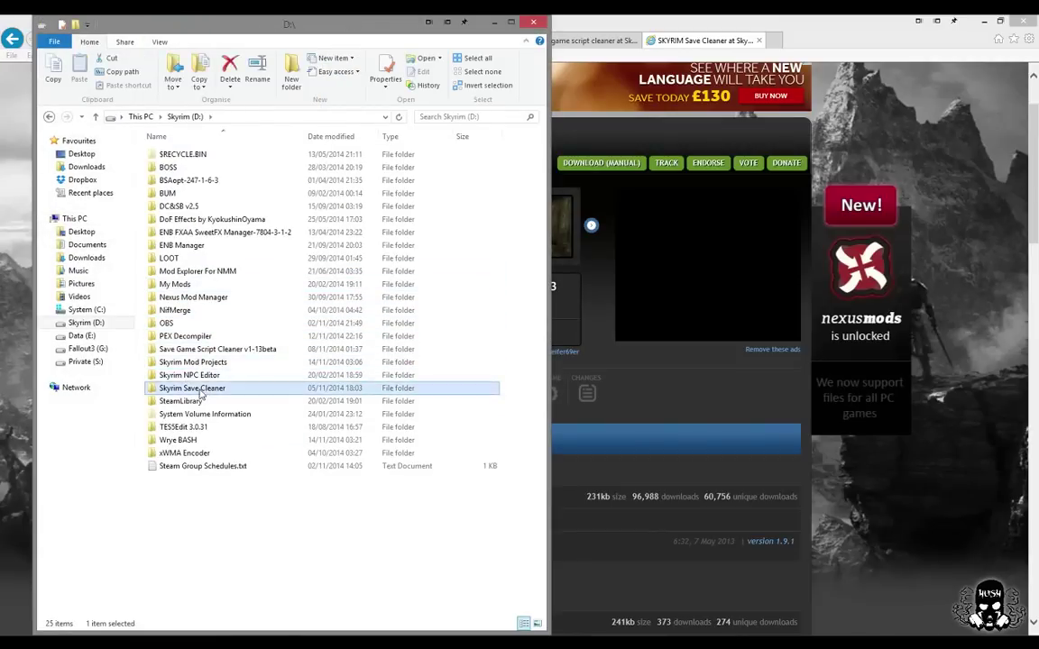
double_click(200, 391)
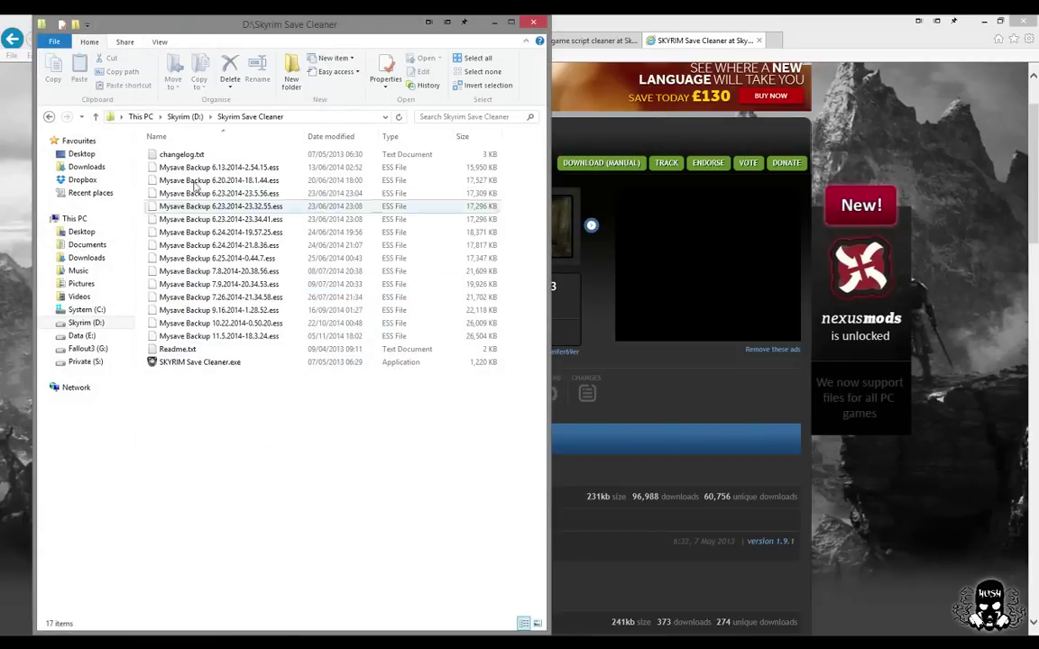
left_click(96, 117)
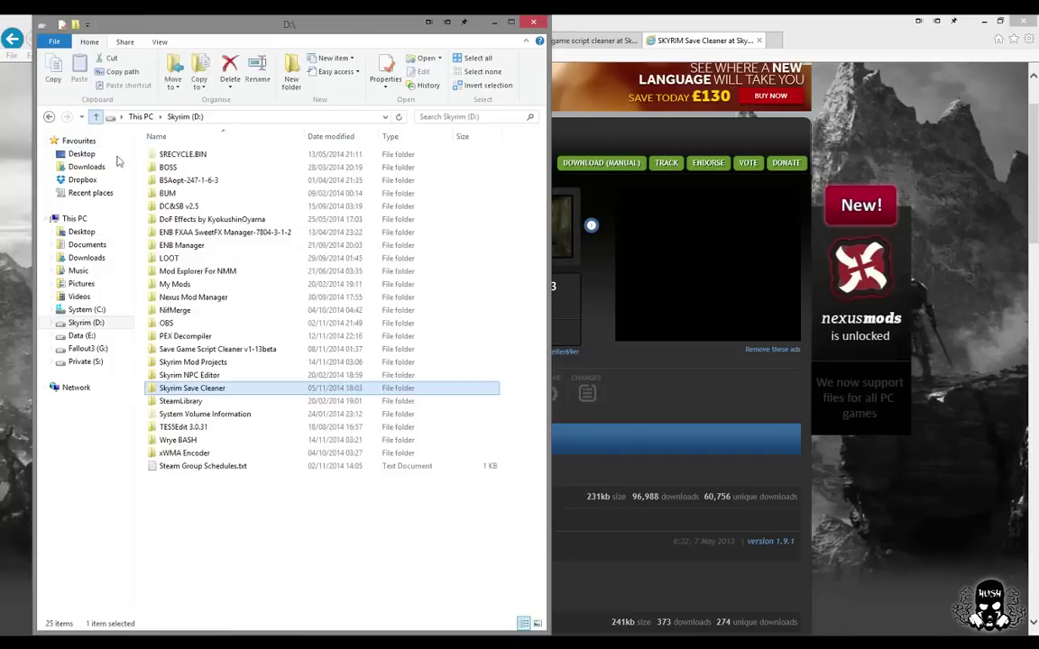
double_click(204, 351)
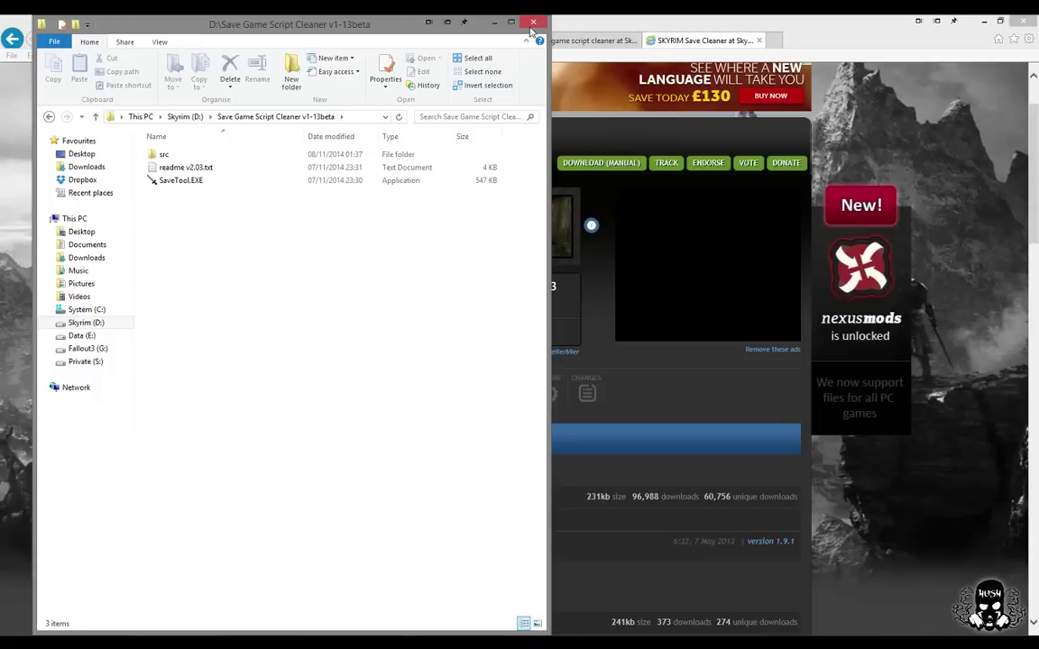
left_click(478, 24)
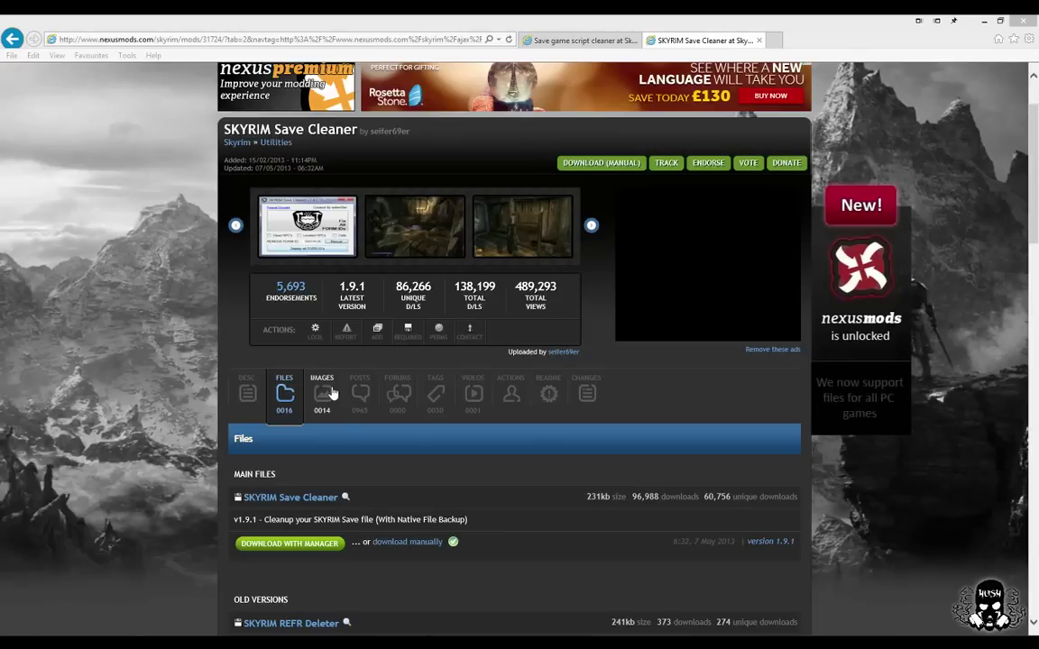
Show the SKYRIM Save Cleaner description on Nexus and switch to the running Skyrim game.
left_click(252, 389)
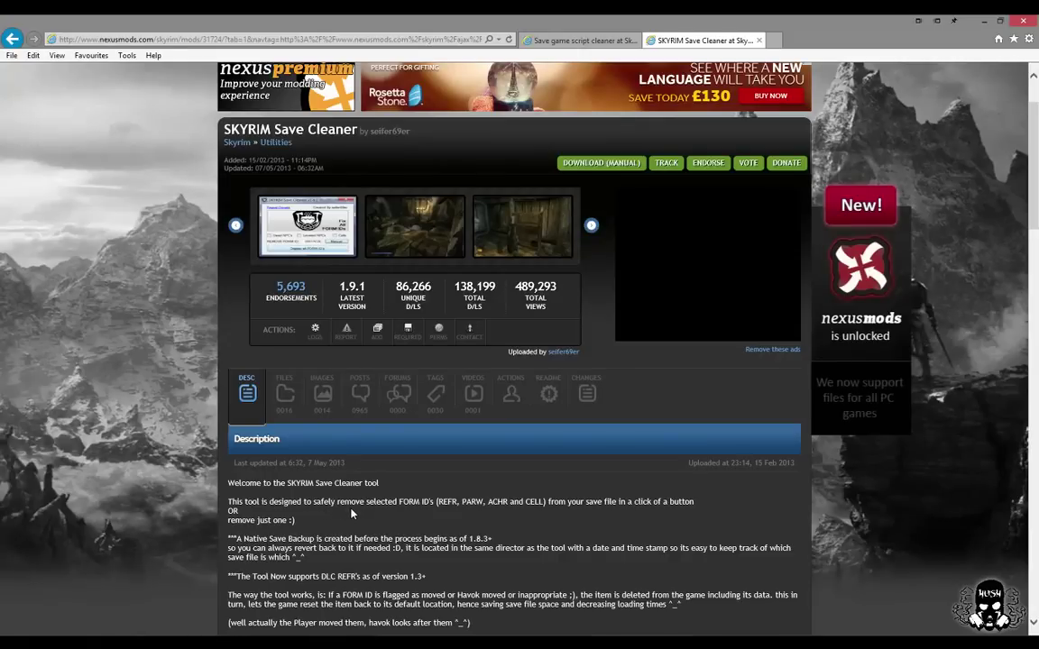
key("alt+Tab")
key("alt+Tab")
key("alt+Tab")
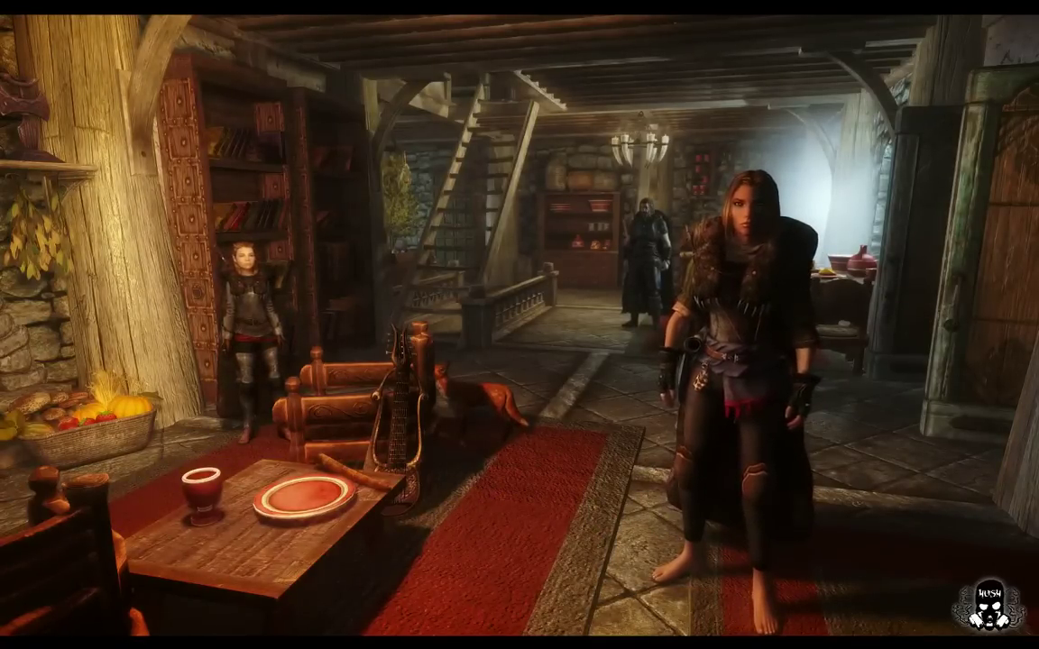
key("alt+Tab")
key("alt+Tab")
key("alt+Tab")
key("alt+Tab")
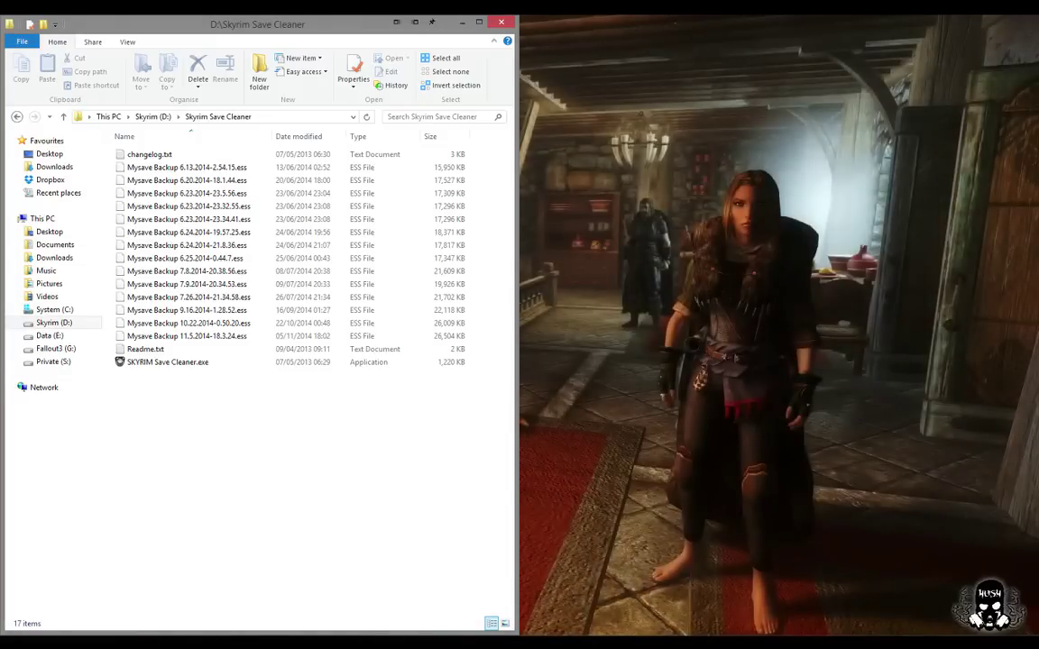
key("alt+Tab")
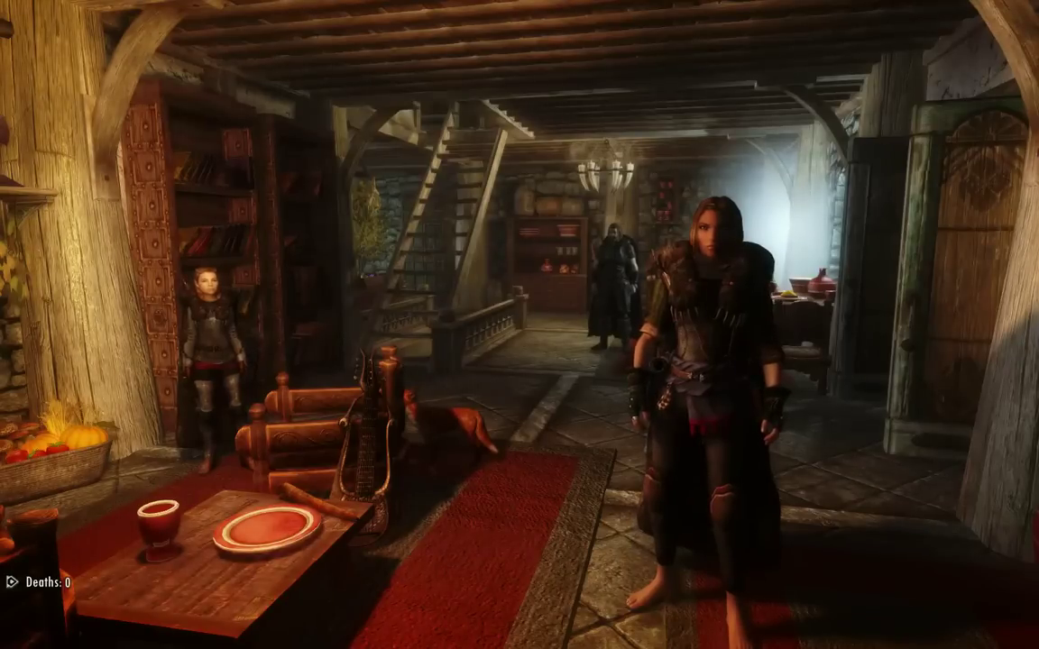
Save the game with its text dump by running "save cleanme 1" in Skyrim's console, and leave the console.
key("grave")
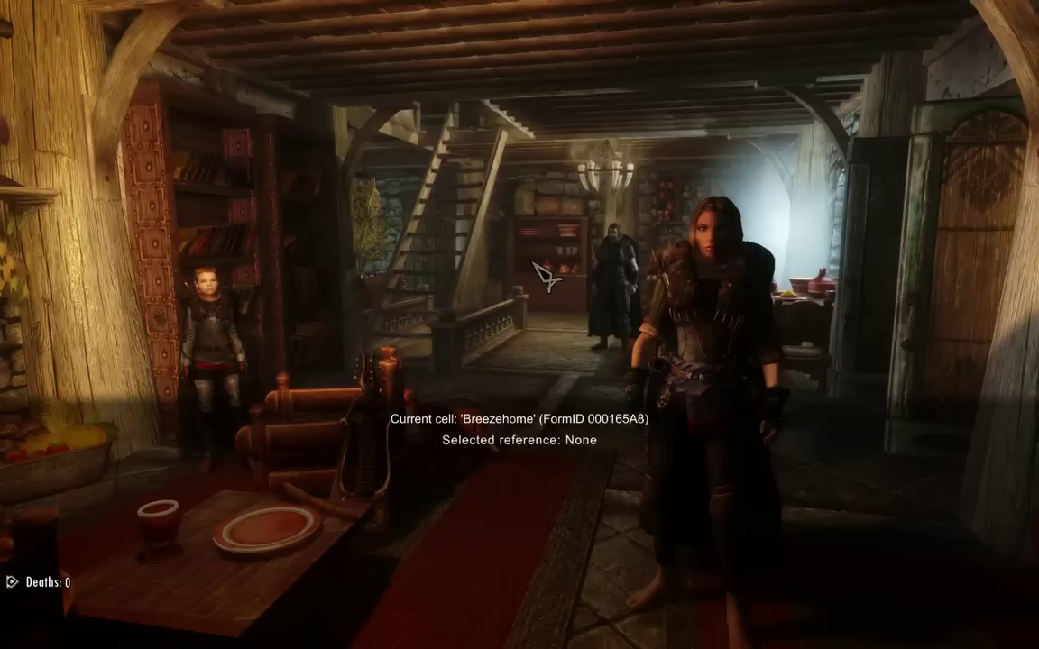
type("save cleanme")
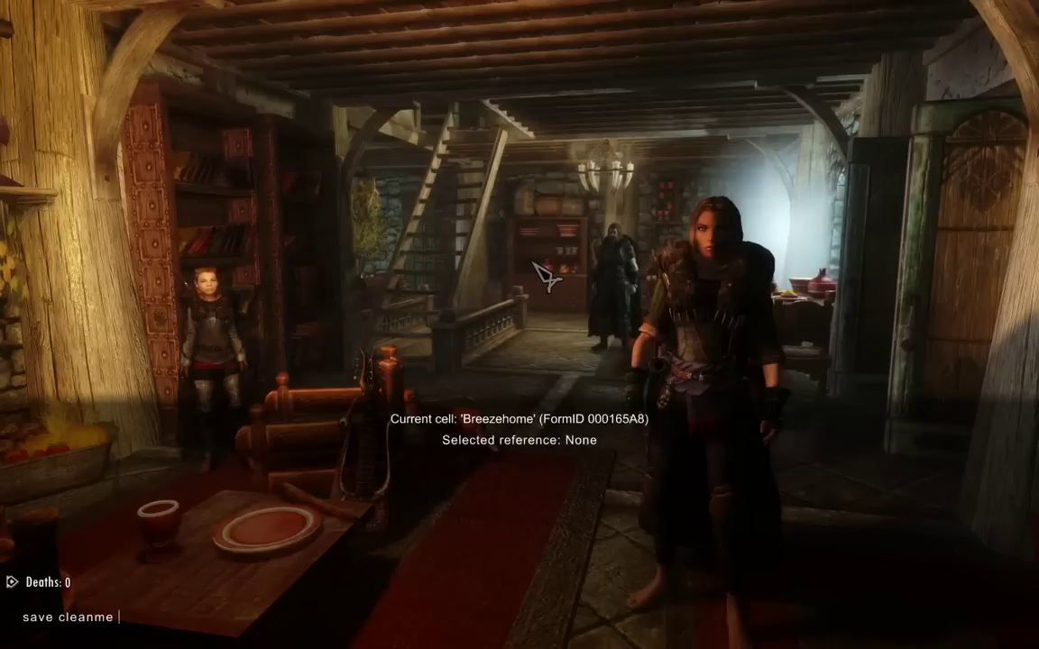
type(" 1")
key("Return")
left_click(534, 265)
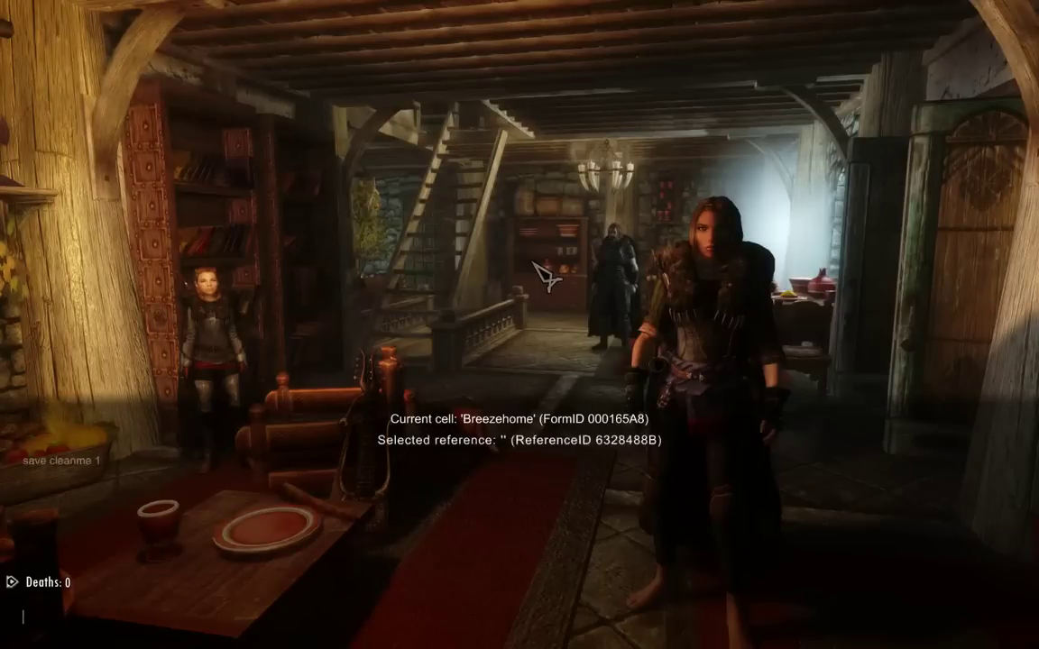
key("grave")
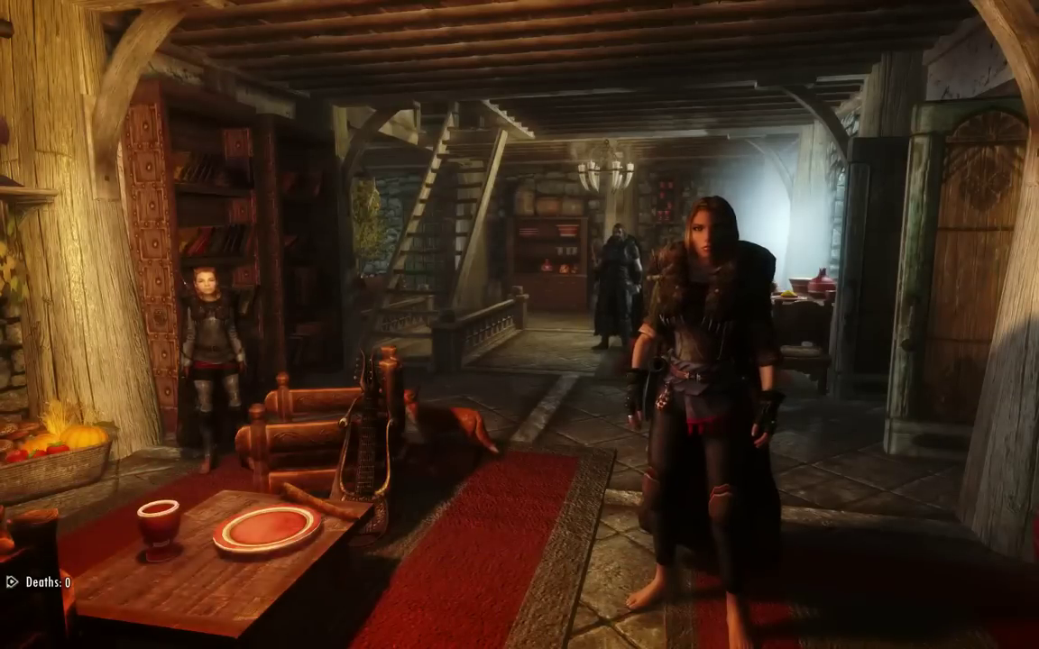
Quit Skyrim to the desktop and minimise the Open Broadcaster Software window.
key("Escape")
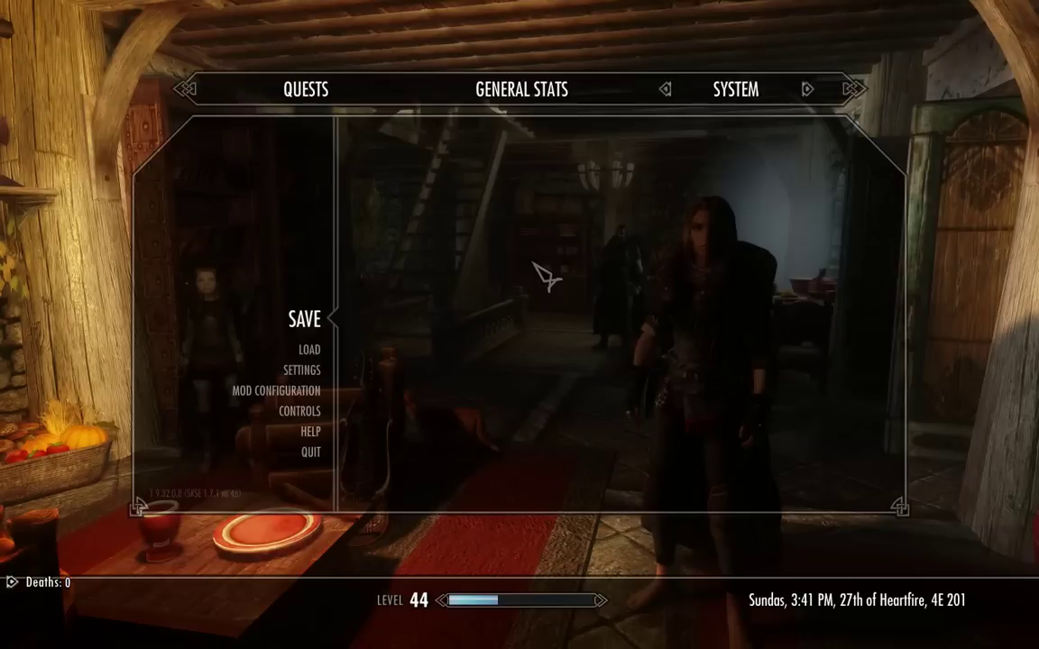
left_click(311, 451)
left_click(402, 339)
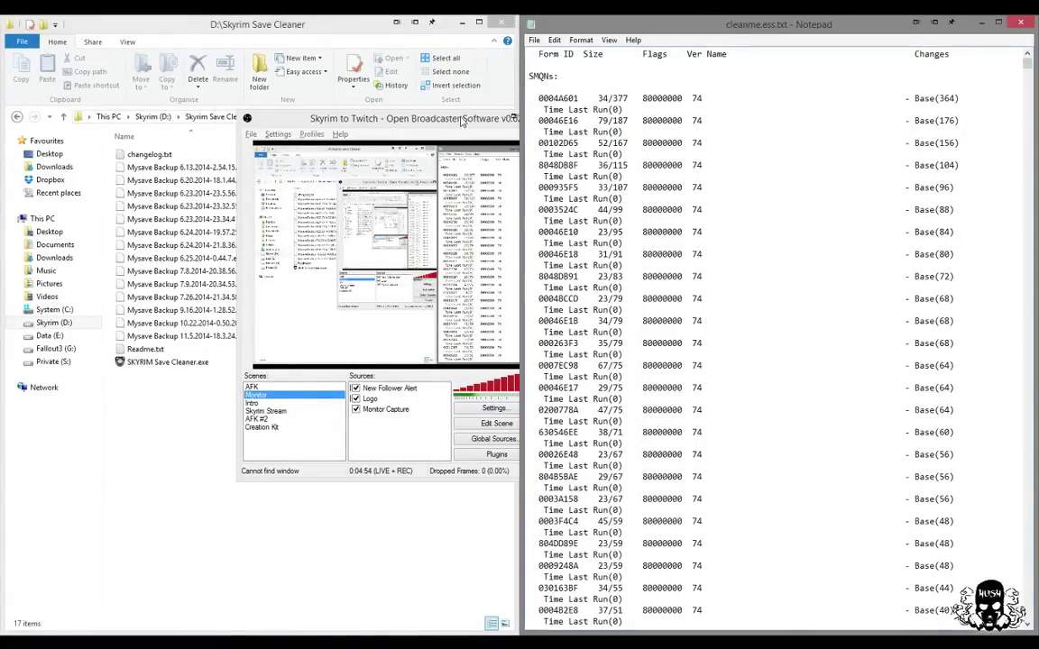
left_click(421, 115)
left_click(582, 118)
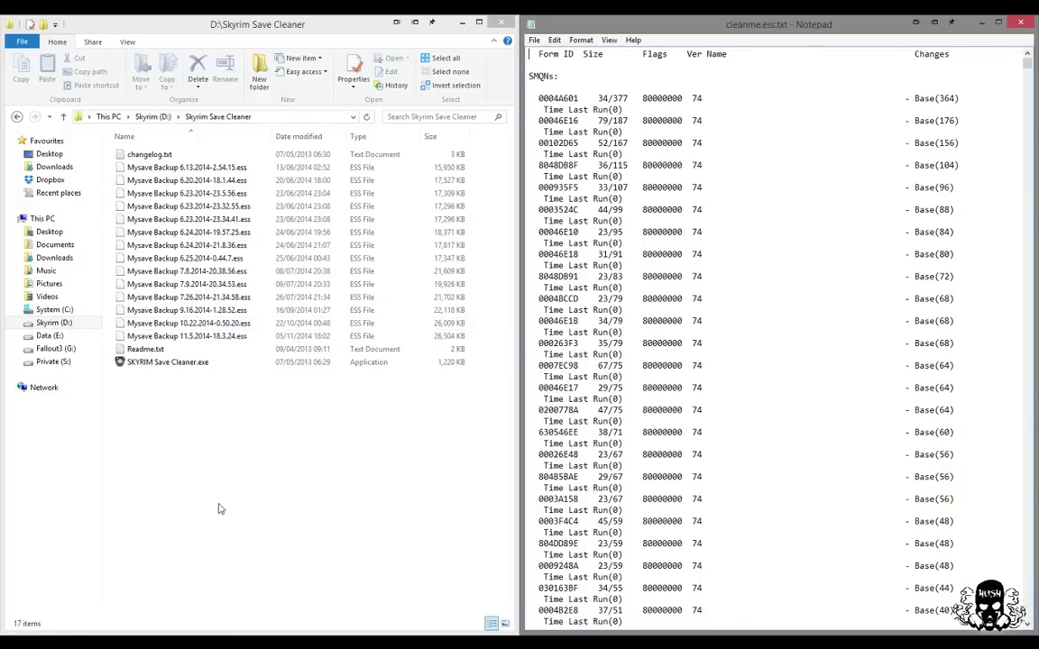
Launch SKYRIM Save Cleaner and move its window below the file list in File Explorer.
left_click(94, 640)
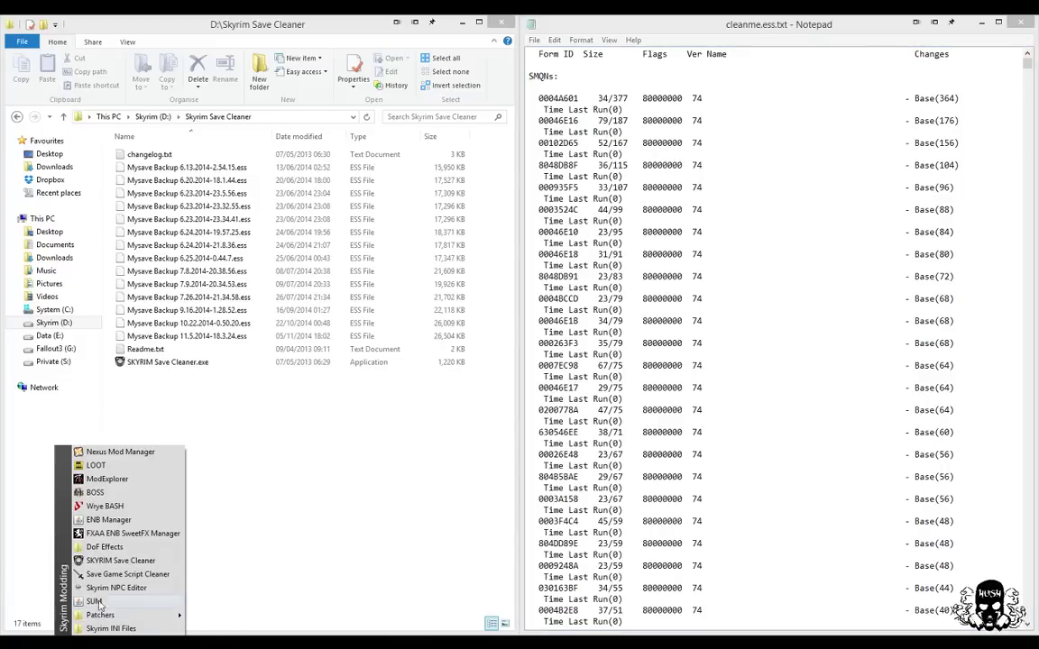
left_click(116, 561)
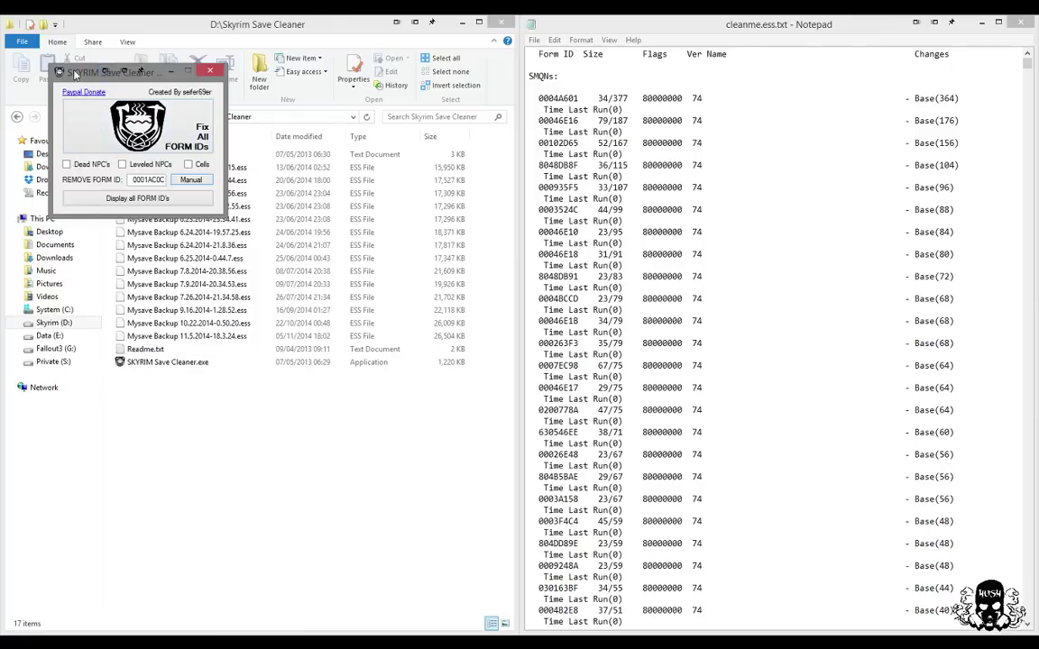
left_click_drag(79, 74, 157, 411)
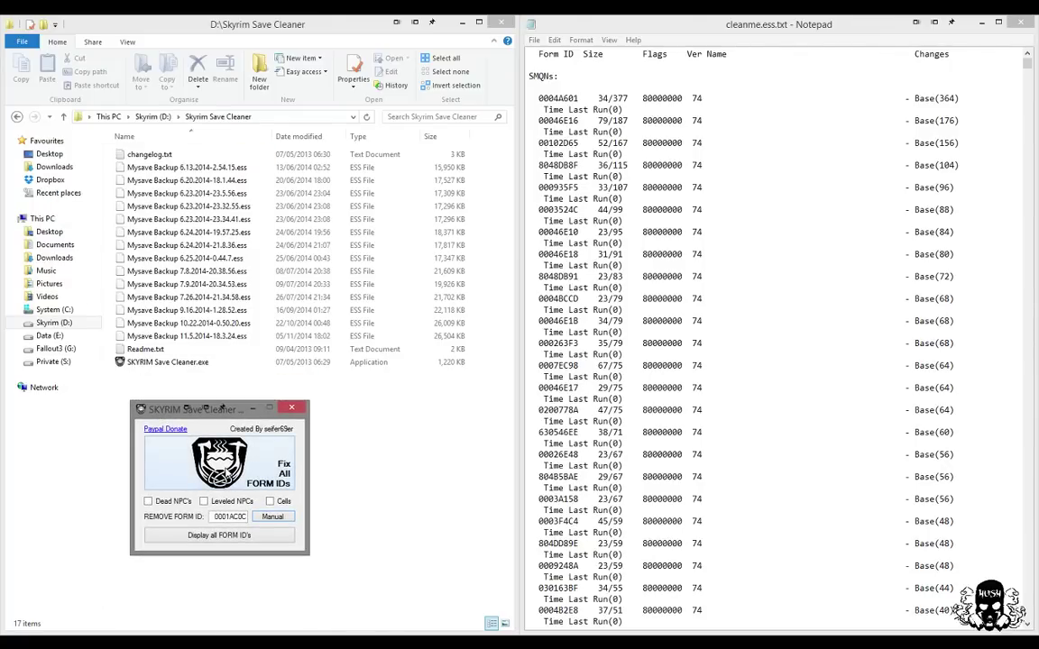
Start Fix All FORM IDs and load the dump cleanme.ess.txt from Documents > My Games > Skyrim > Saves.
left_click(229, 474)
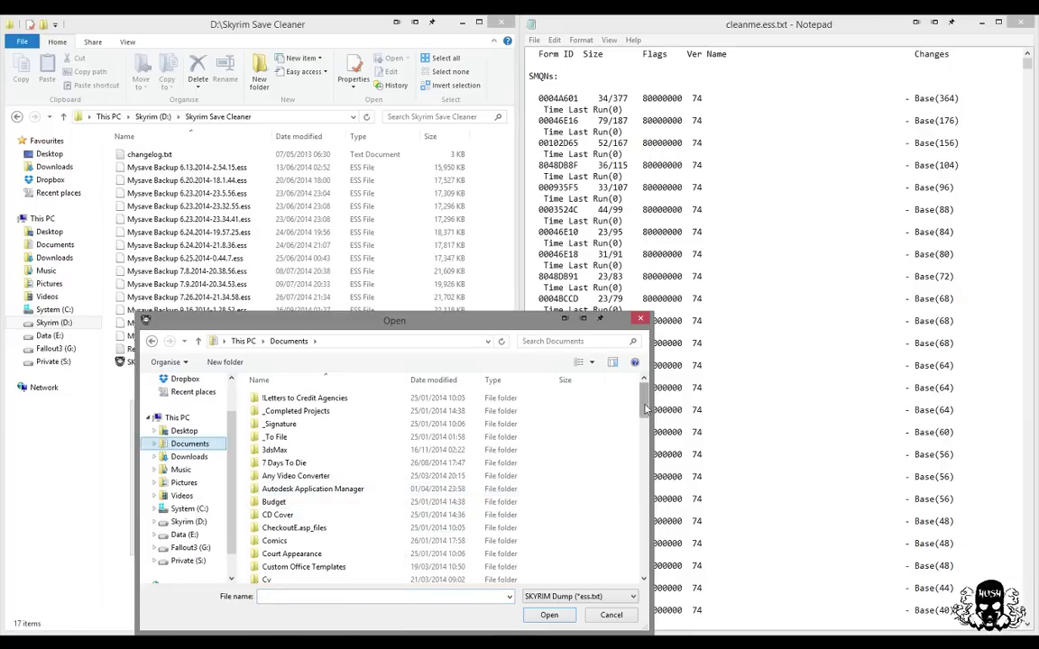
left_click(637, 455)
scroll(637, 455, "down", 3)
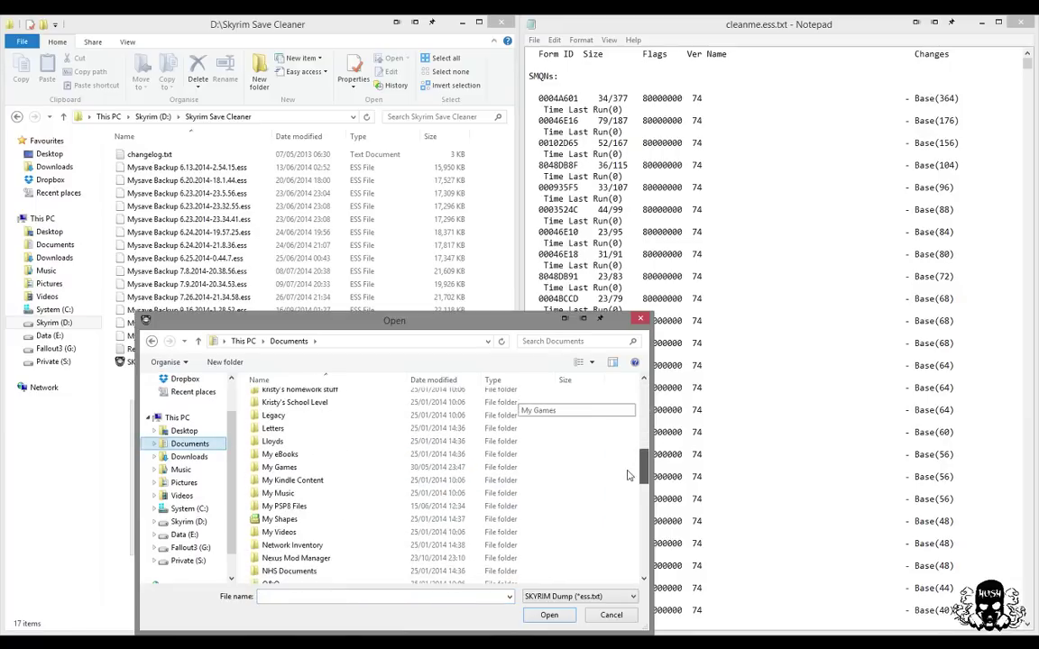
double_click(308, 466)
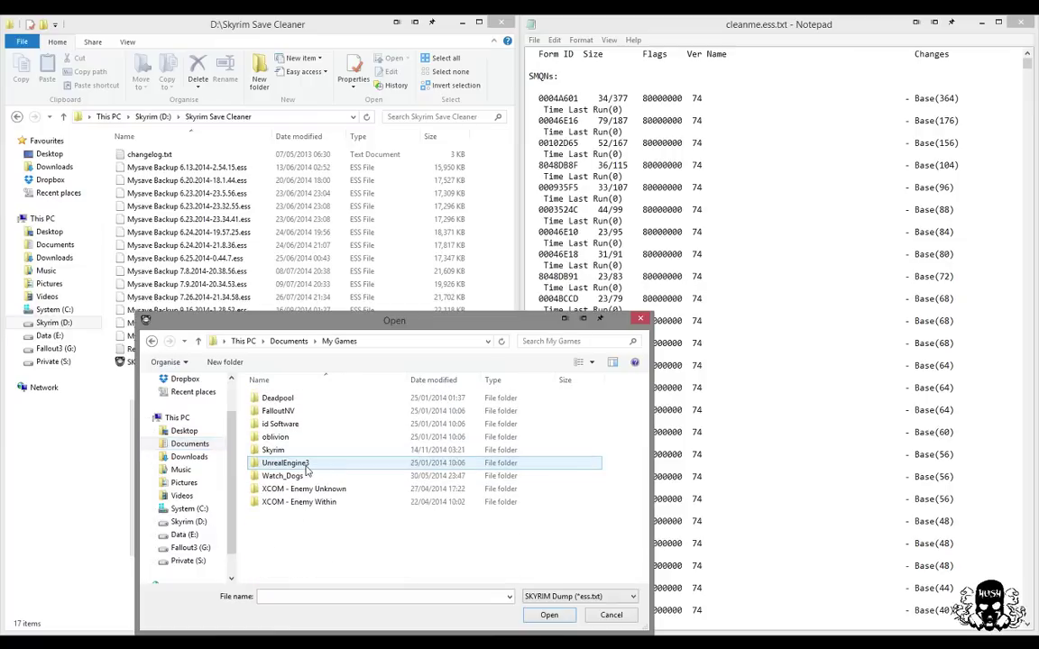
double_click(281, 450)
double_click(270, 411)
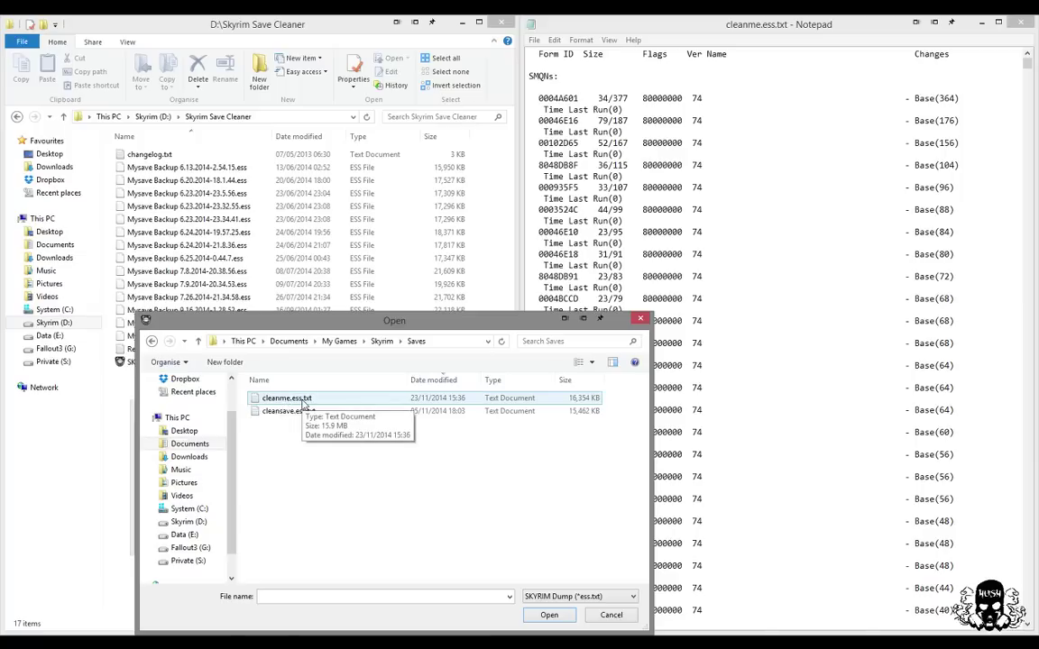
double_click(303, 402)
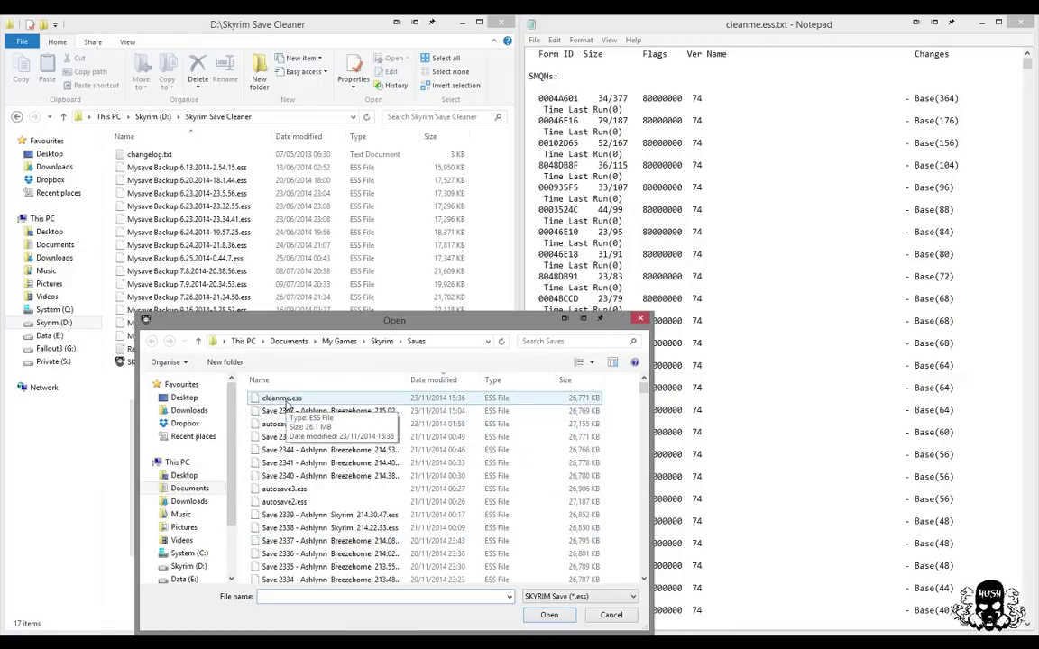
Select cleanme.ess as the save to clean and remove all the FORM IDs found in it.
double_click(287, 401)
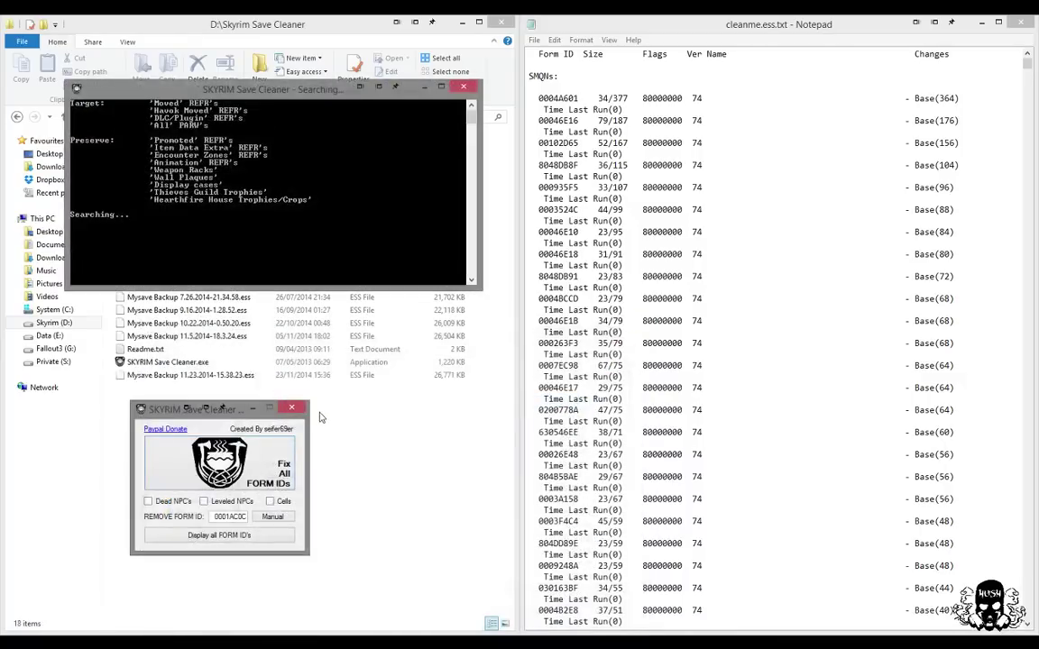
left_click_drag(147, 86, 152, 138)
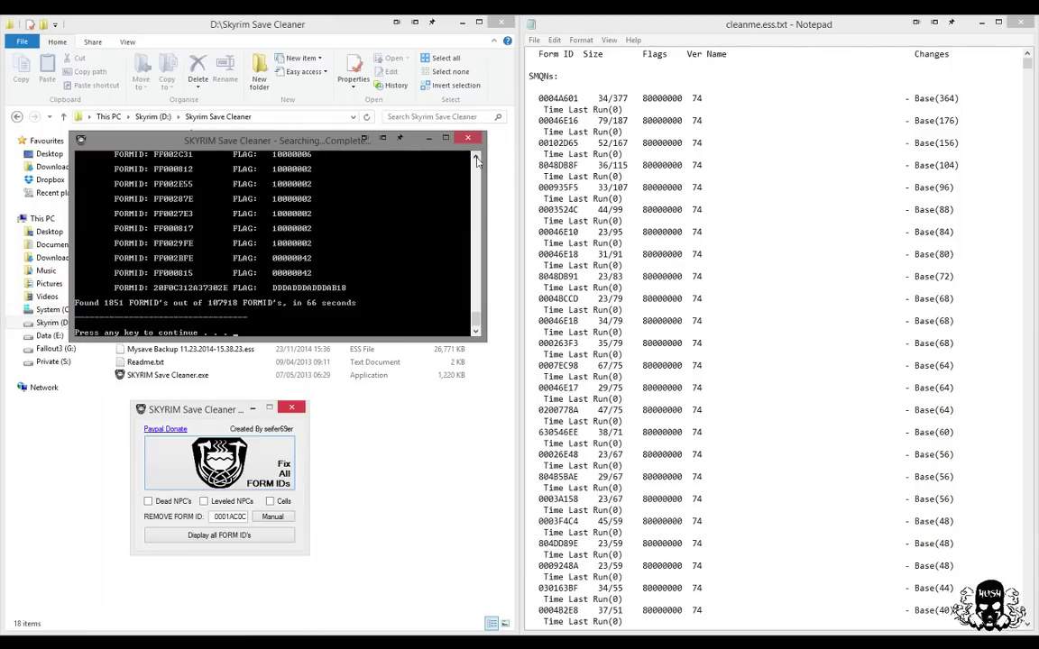
key("Return")
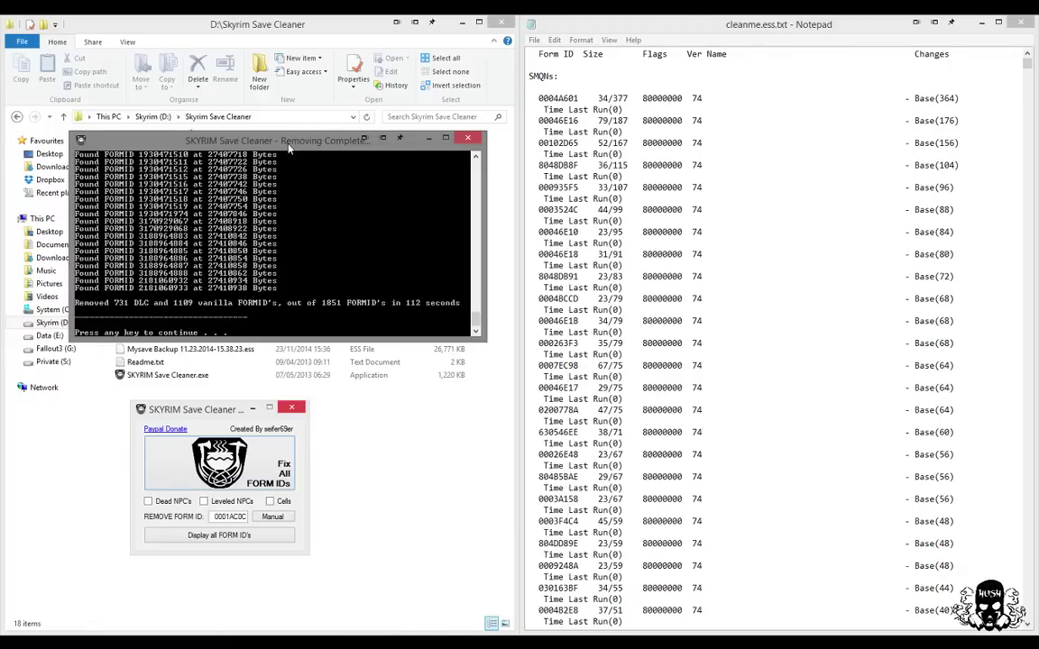
key("Return")
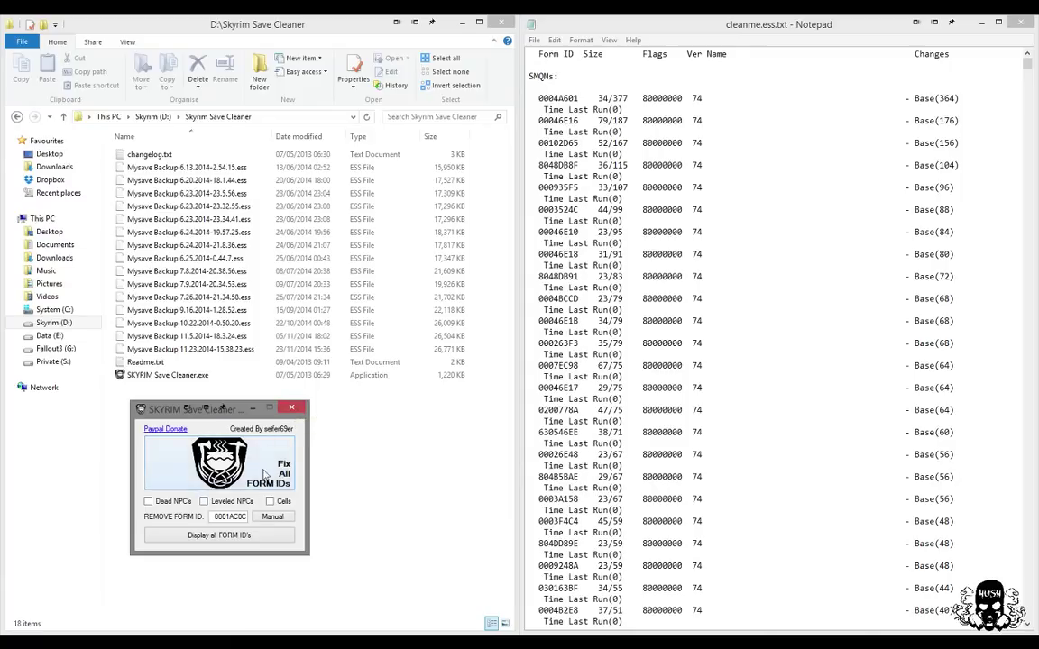
Close SKYRIM Save Cleaner and launch Save Game Script Cleaner from the Skyrim Modding shortcuts.
left_click(294, 410)
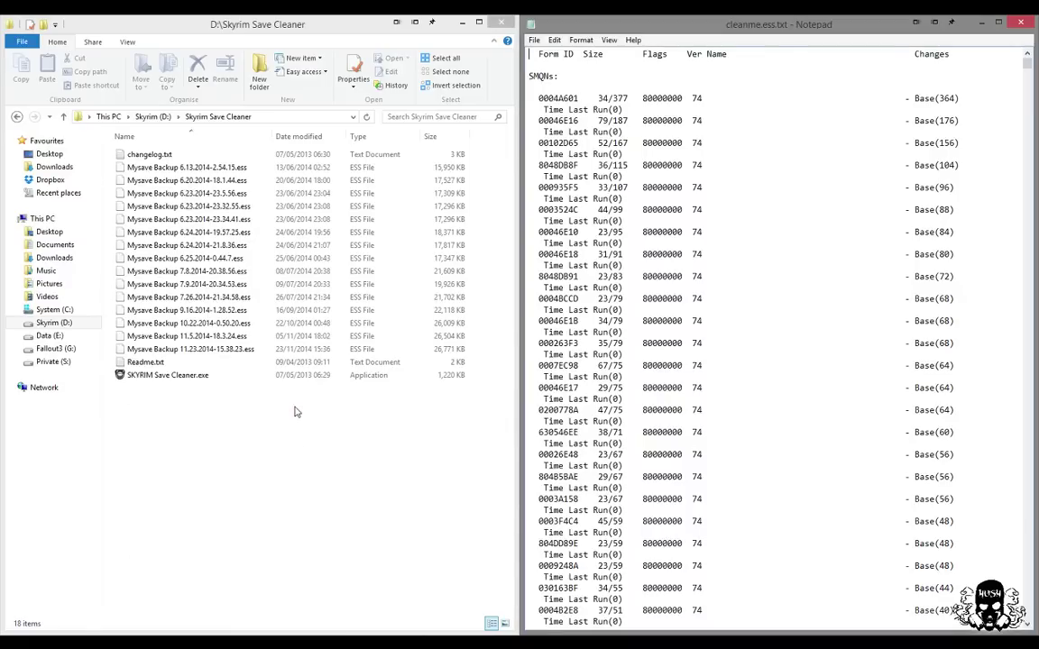
left_click(68, 642)
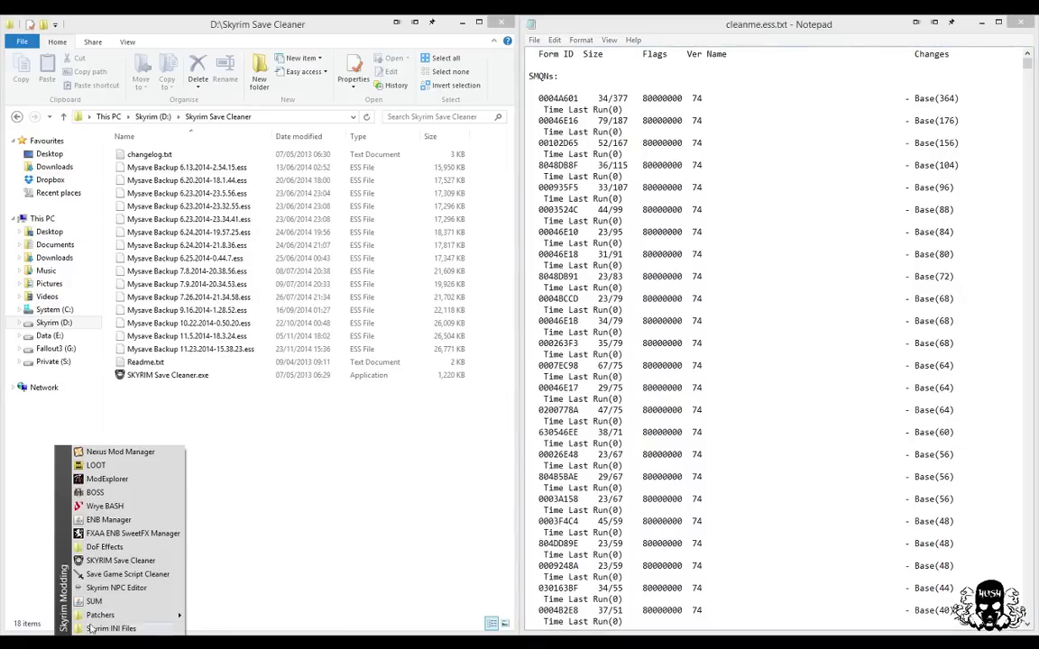
left_click(116, 576)
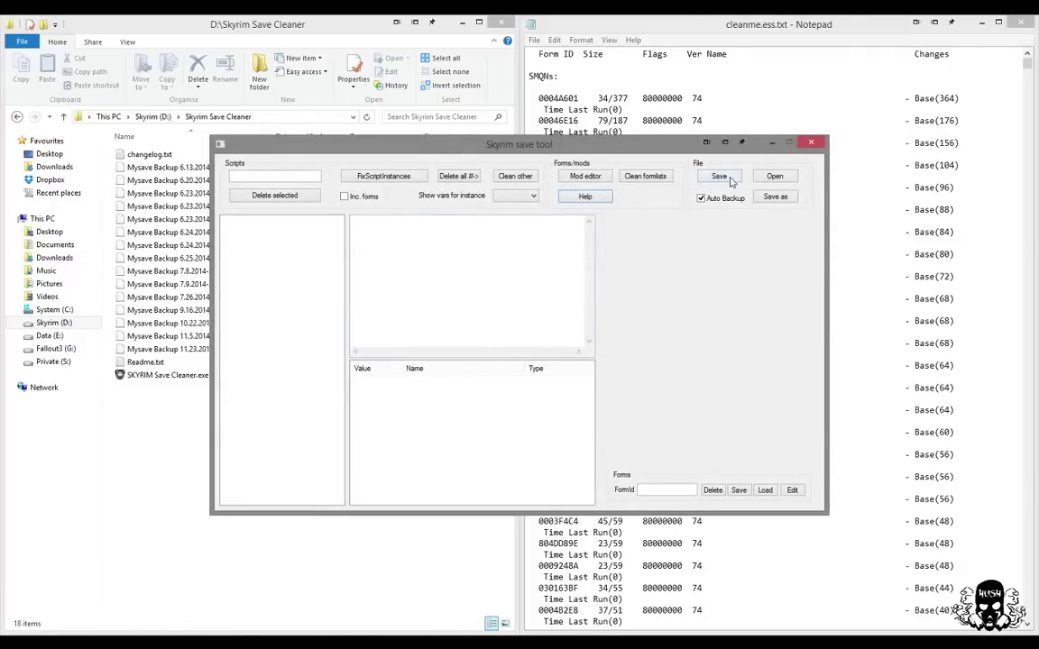
Load cleanme.ess from Documents > My Games > Skyrim > Saves and remove its orphan script instances with FixScriptInstances.
left_click(776, 177)
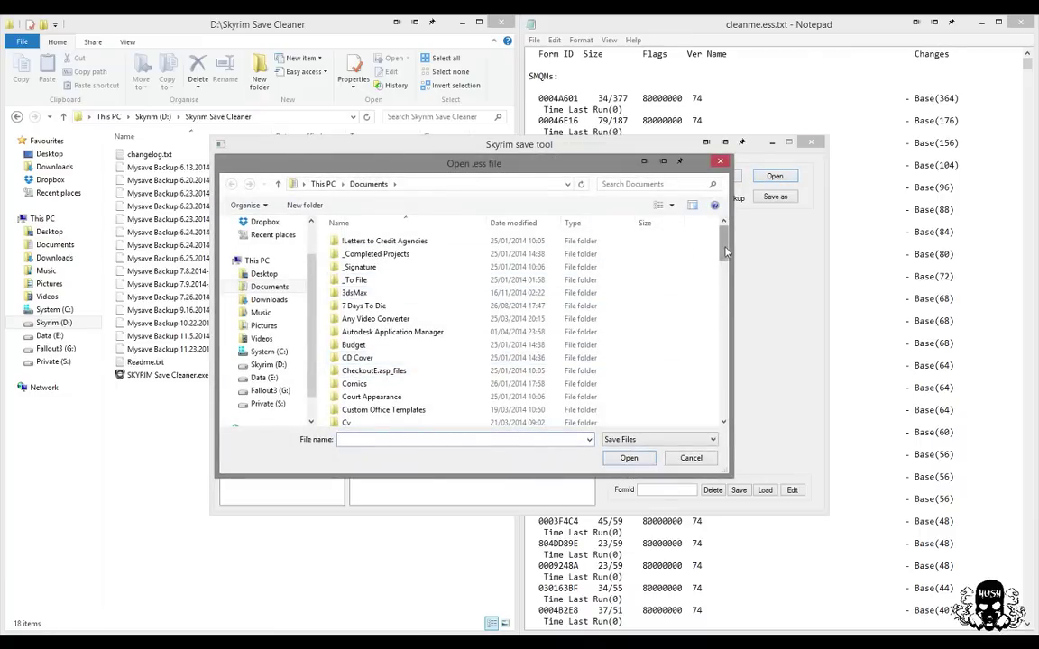
scroll(703, 288, "down", 9)
scroll(707, 318, "down", 1)
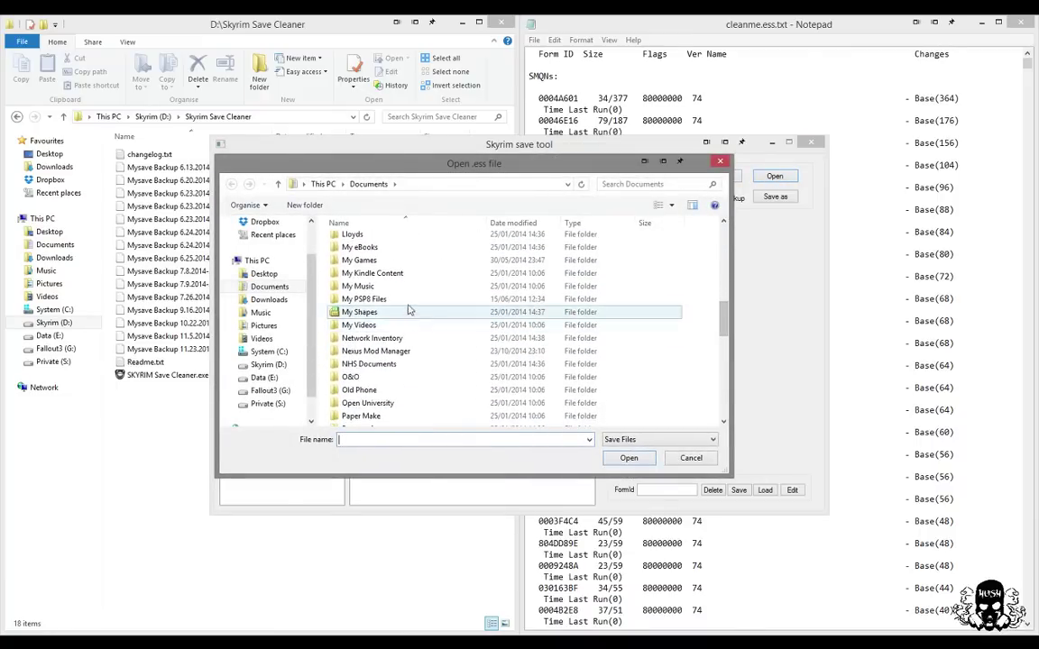
left_click(368, 261)
double_click(368, 261)
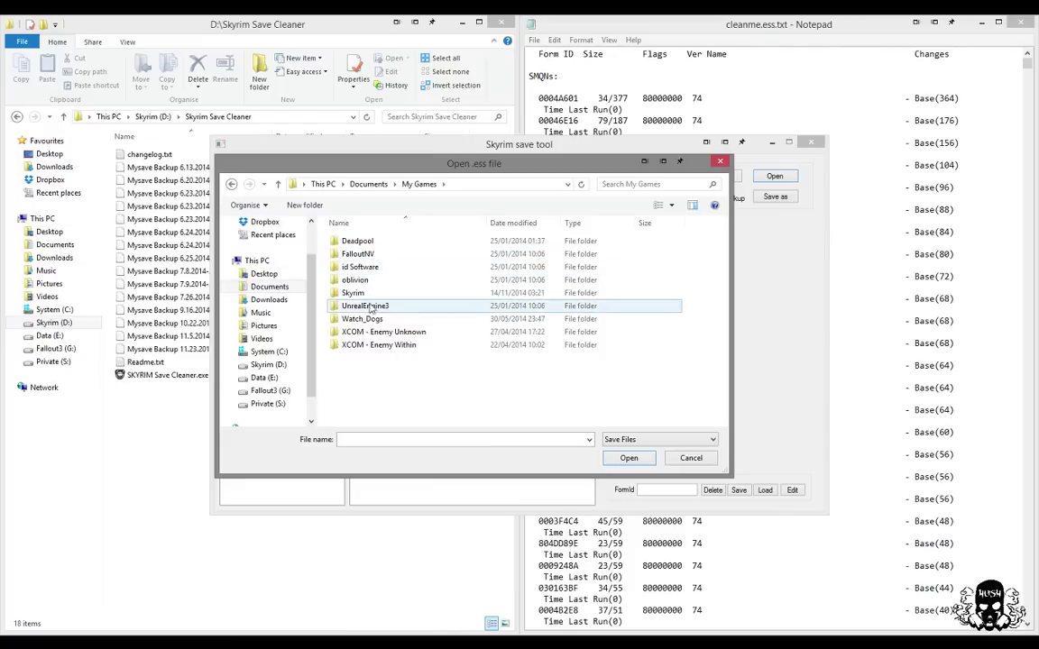
double_click(368, 294)
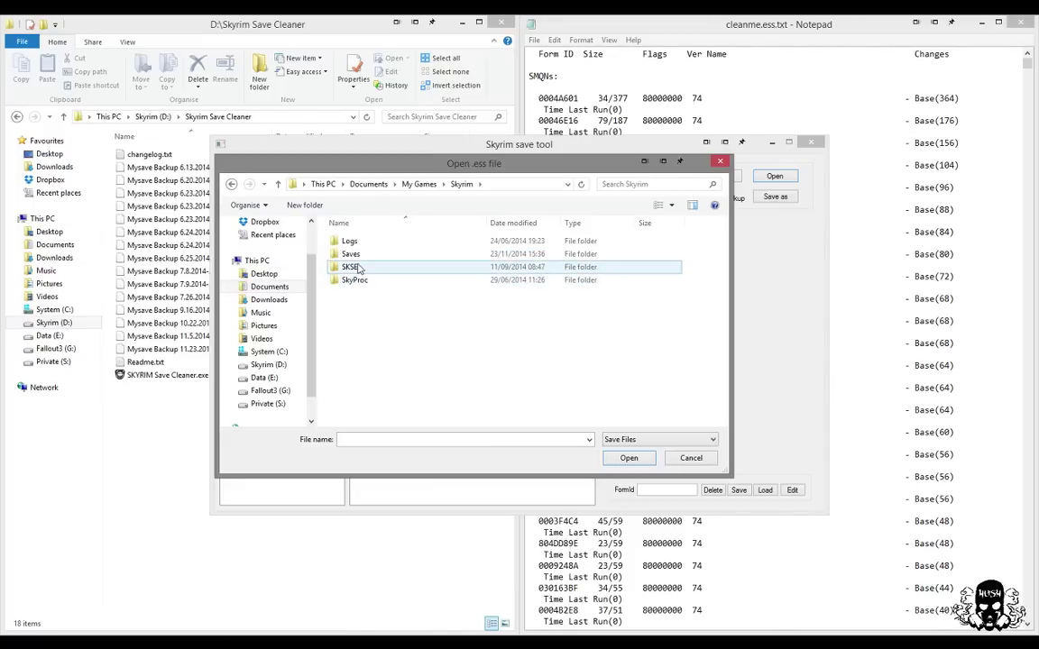
double_click(361, 255)
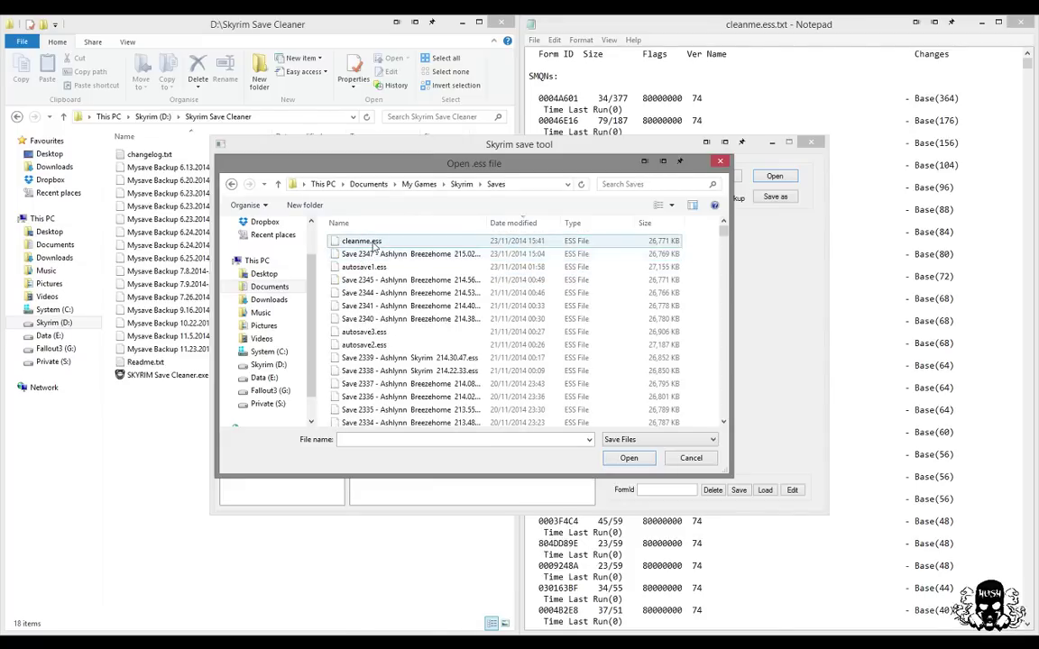
double_click(361, 242)
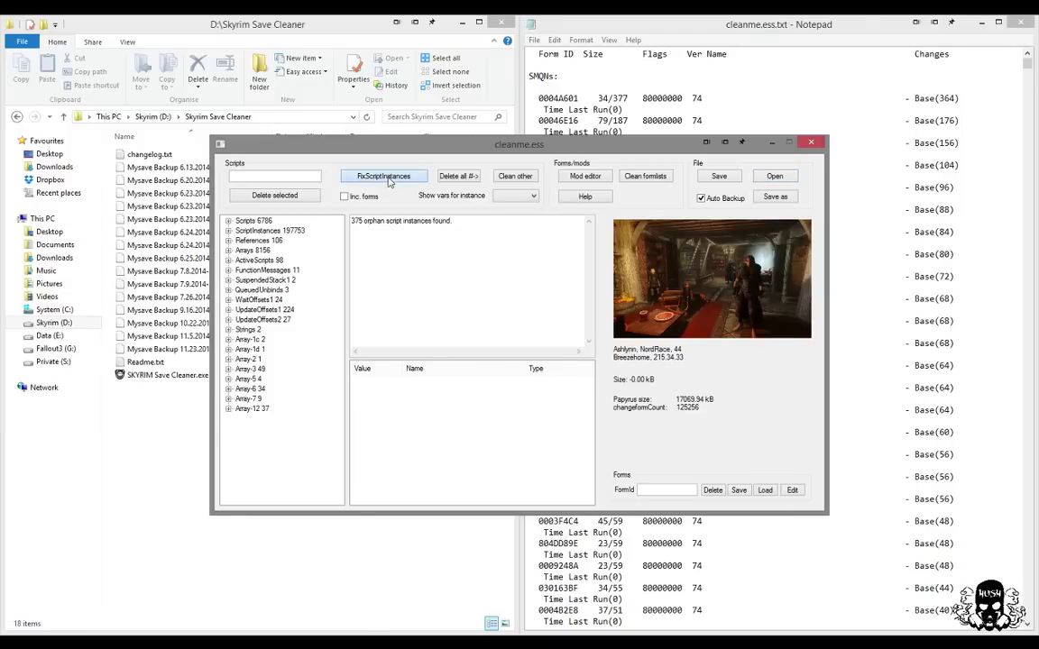
left_click(390, 180)
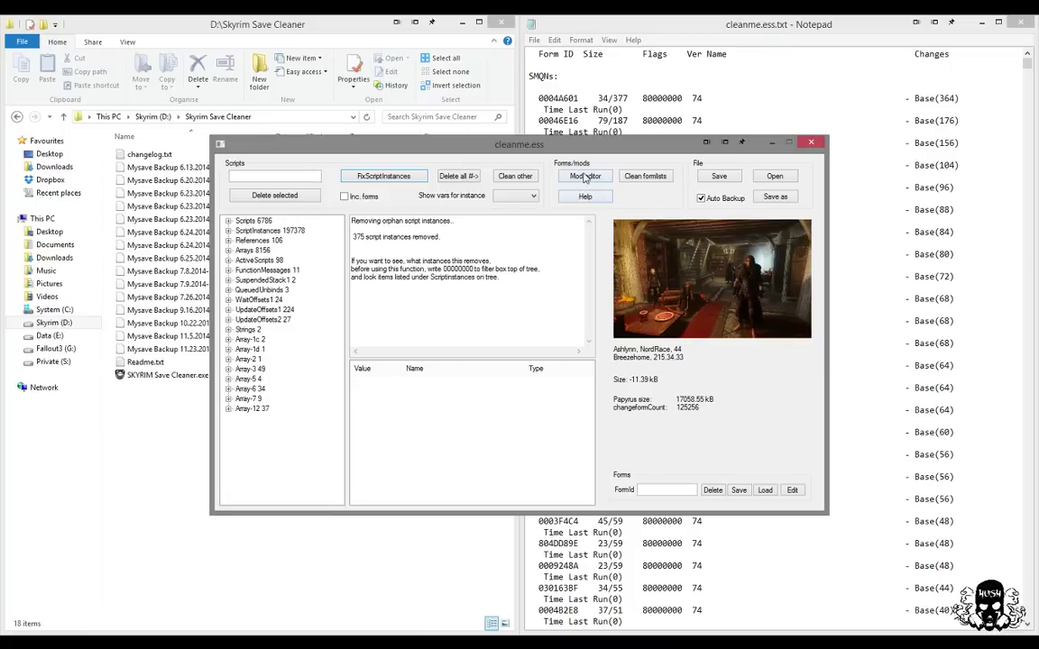
left_click(584, 176)
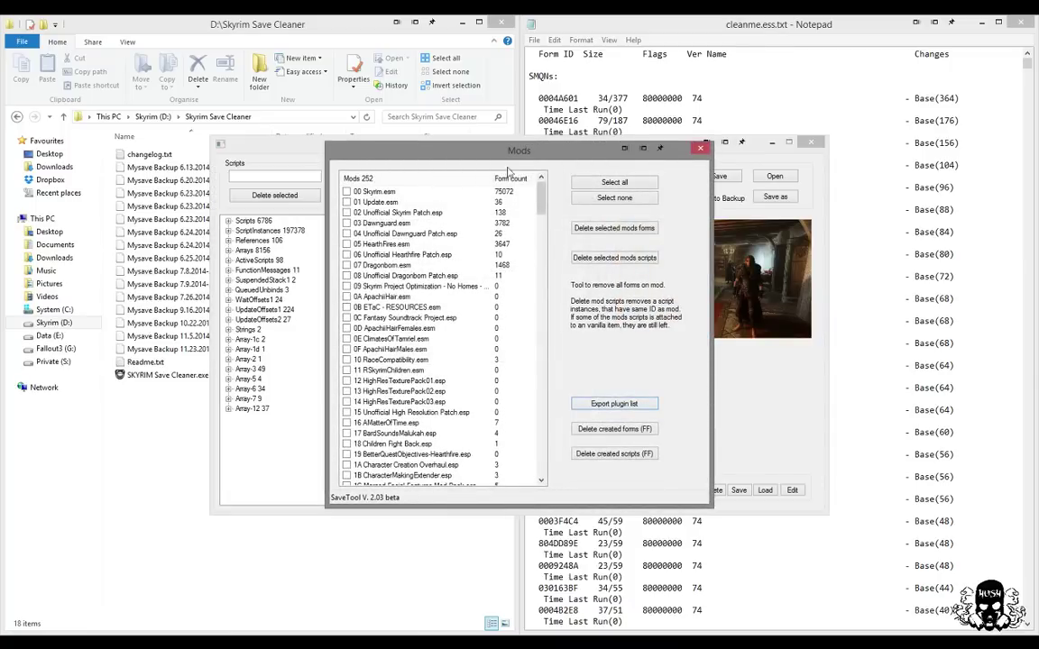
mouse_move(453, 146)
left_mouse_down()
mouse_move(441, 248)
mouse_move(438, 156)
left_mouse_up()
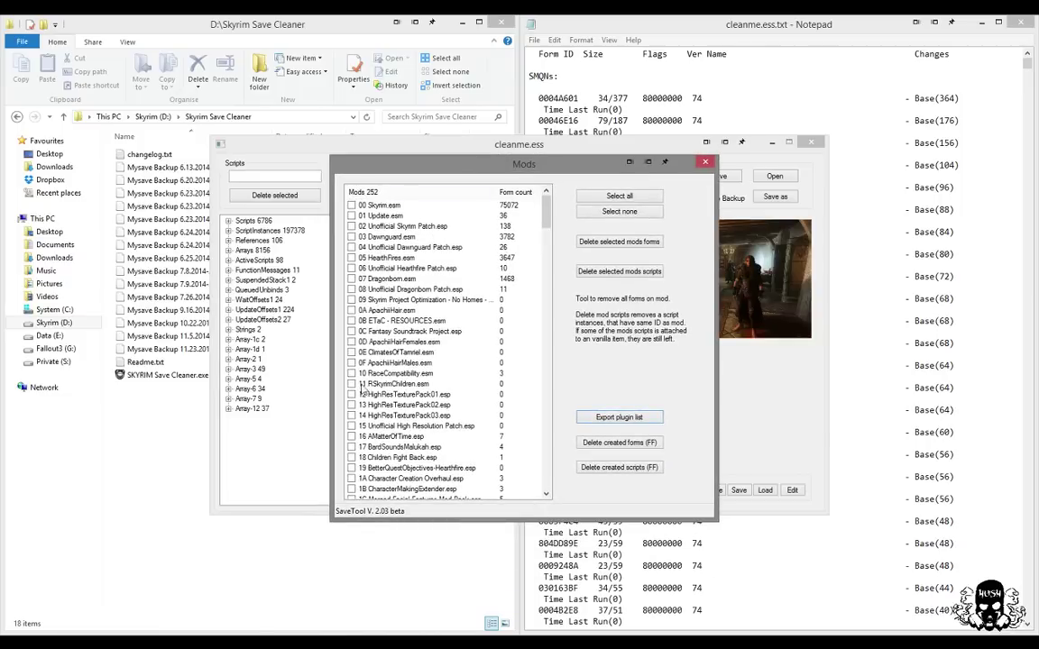
left_click(352, 373)
left_click(622, 213)
left_click(705, 165)
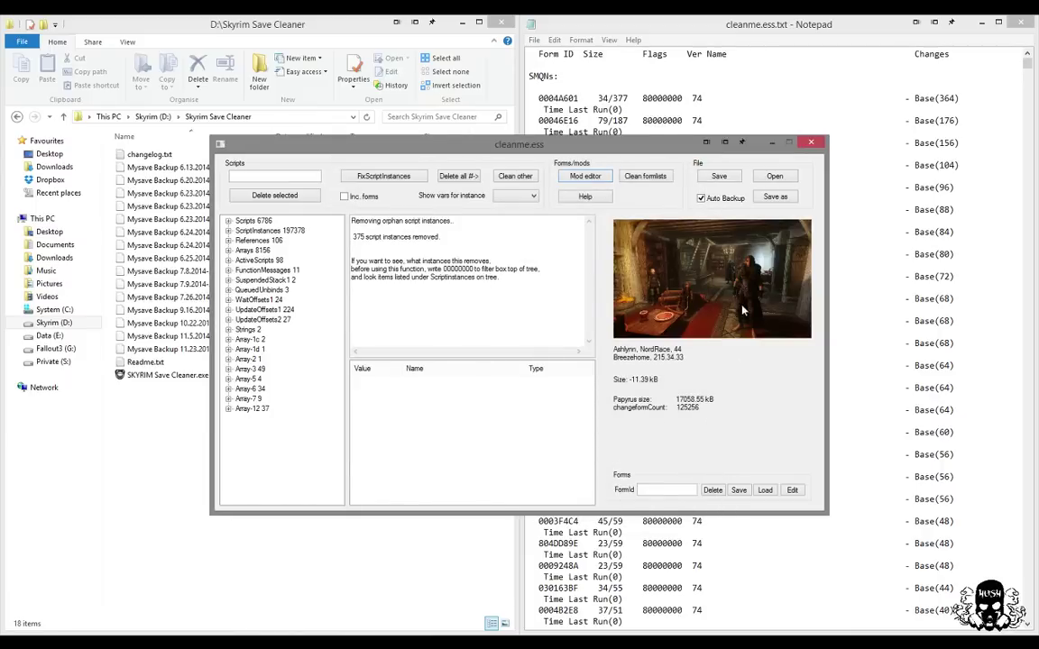
Save the cleaned cleanme.ess over the existing file with an automatic backup and close the save tool.
left_click(718, 177)
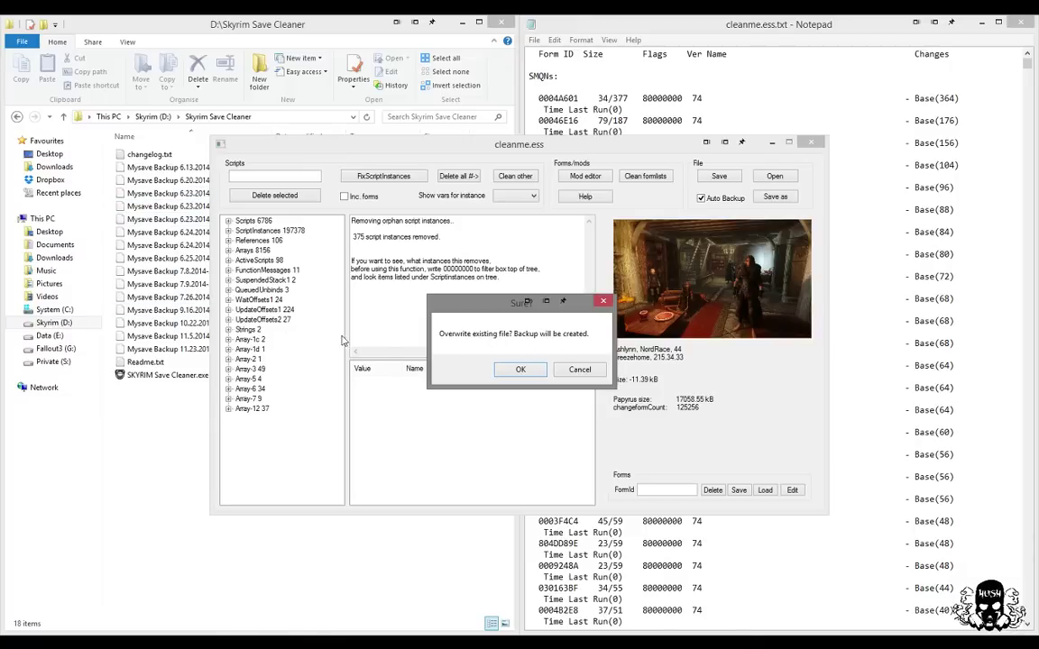
left_click(518, 371)
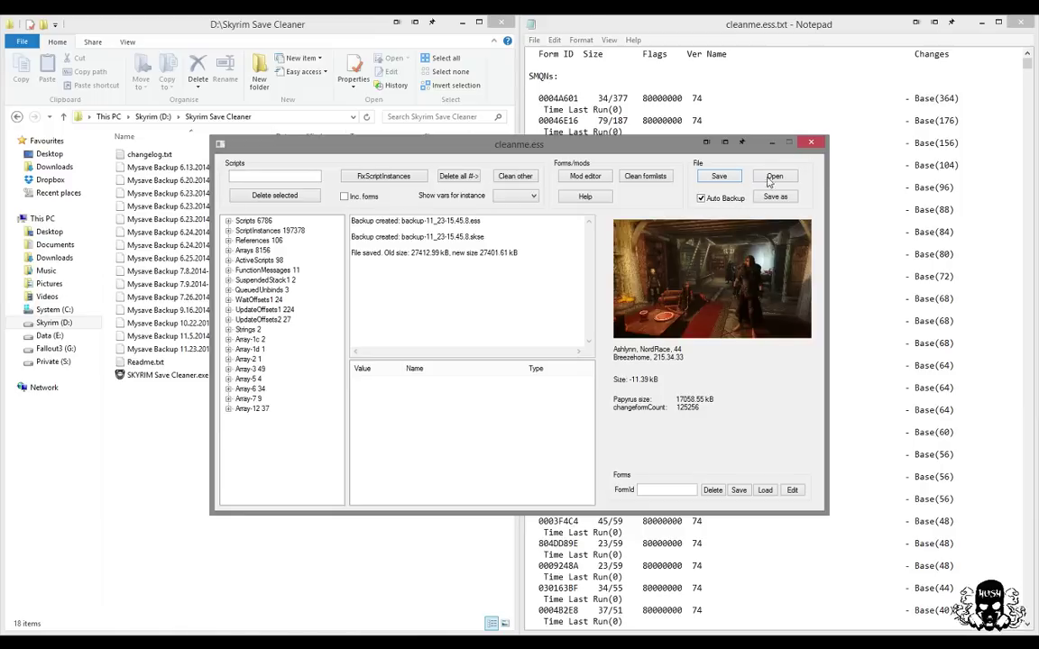
left_click(810, 142)
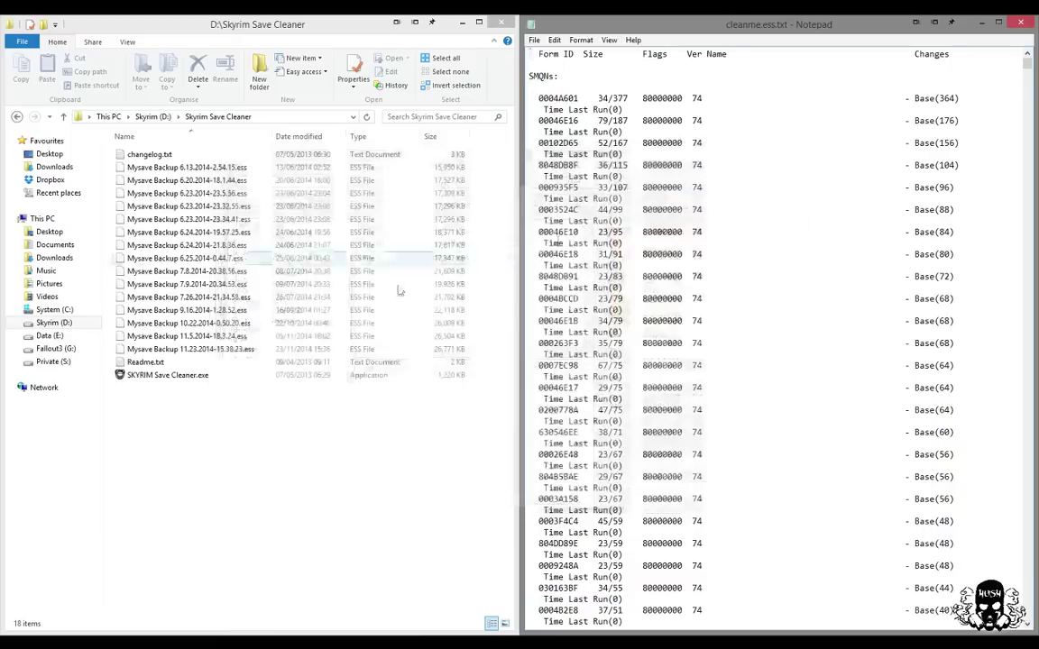
Launch Skyrim and bring the game window to the front.
mouse_move(59, 642)
left_click(60, 621)
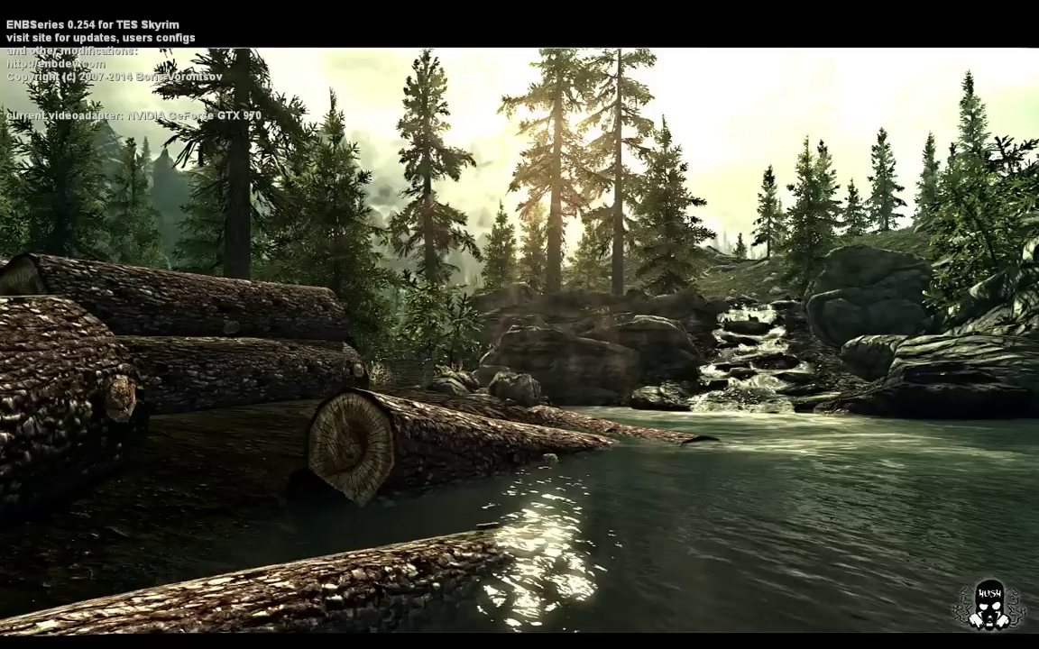
key("alt+Tab")
key("alt+Tab")
key("alt+Tab")
key("alt+Tab")
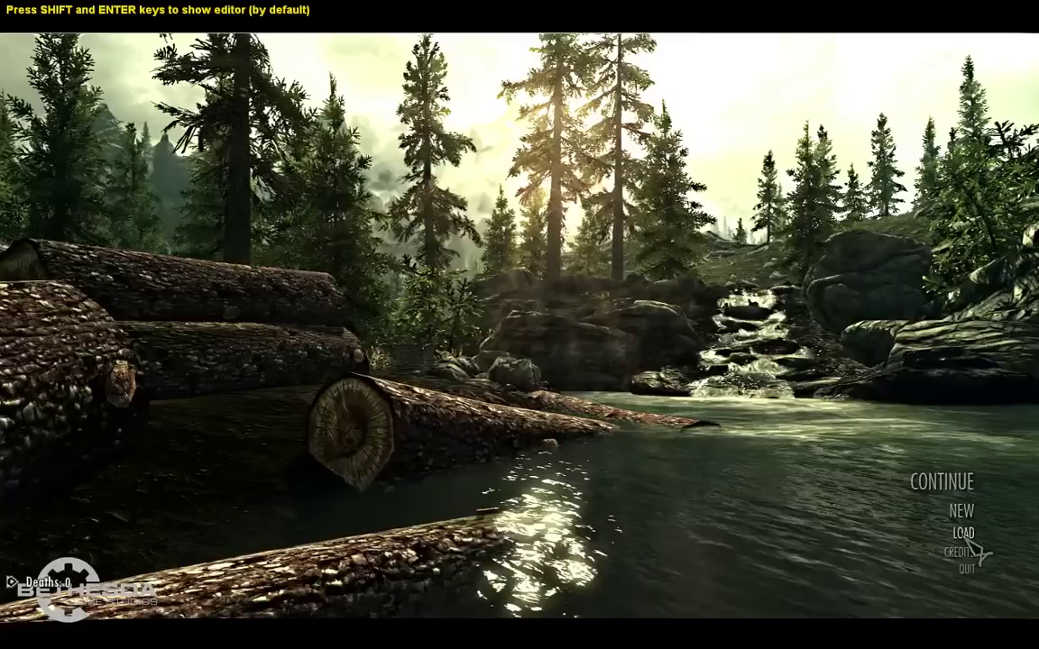
Load the cleaned save named cleanme from Skyrim's main menu.
left_click(966, 536)
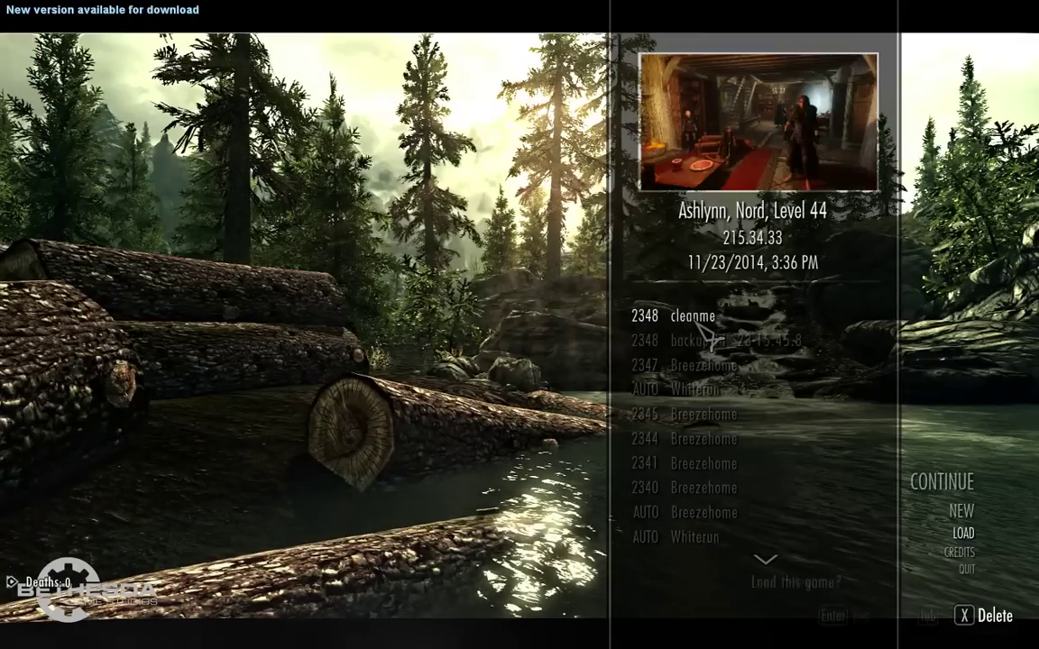
left_click(707, 326)
left_click(717, 618)
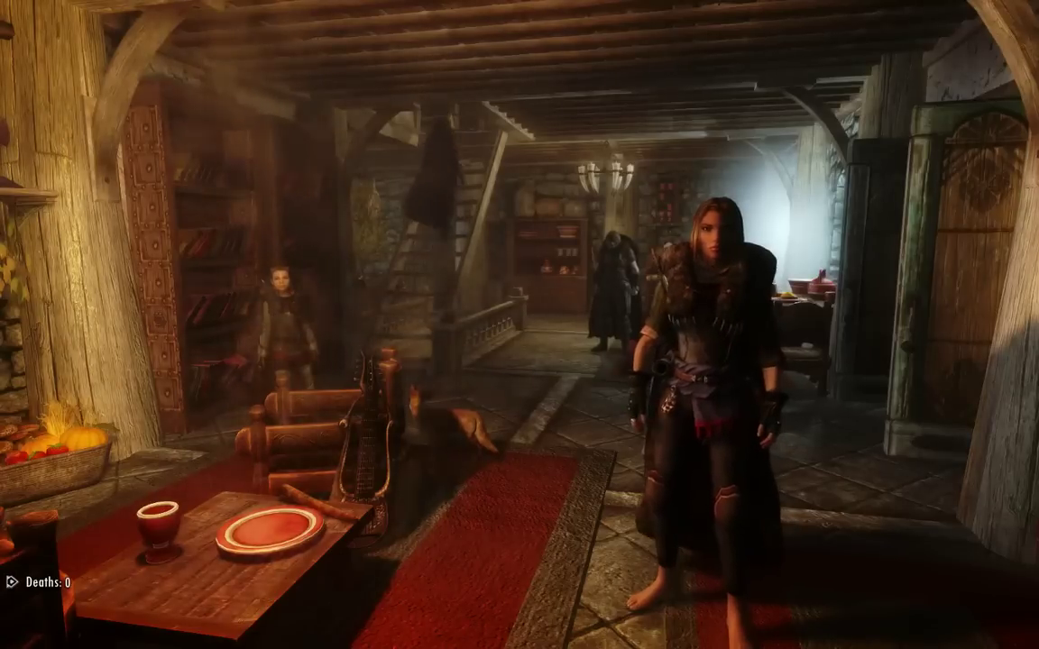
Store the loaded game as a new save in the System menu.
key("Escape")
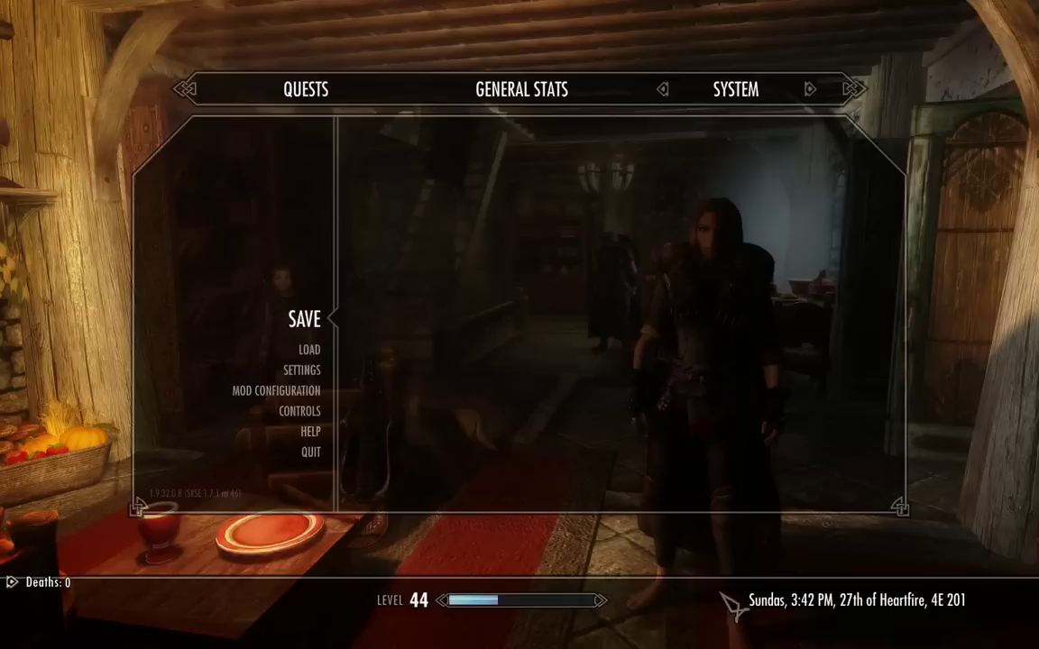
left_click(327, 321)
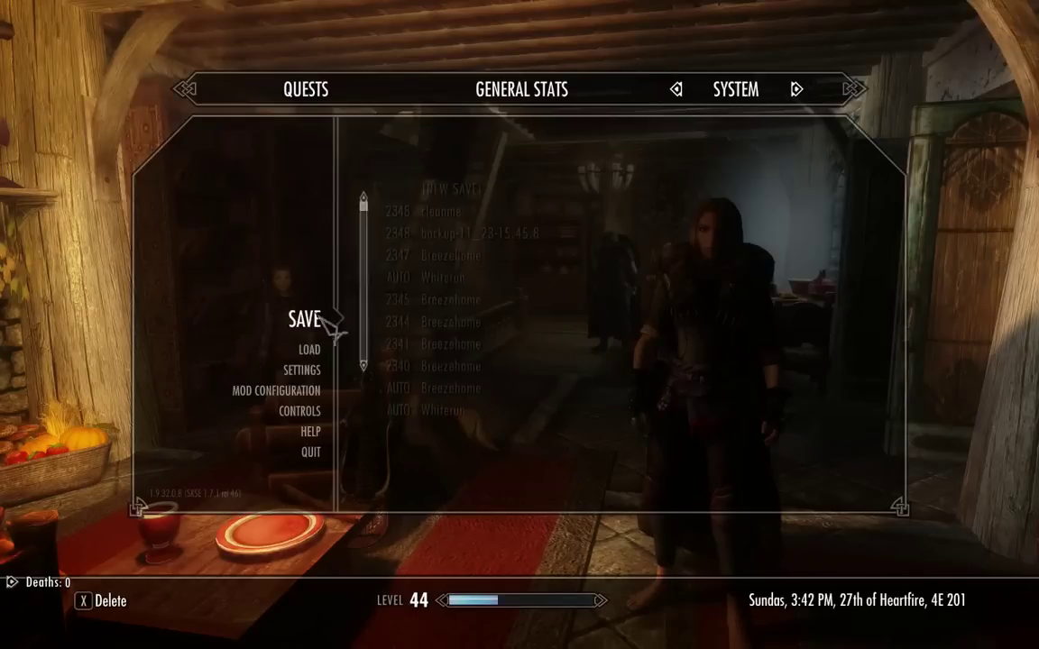
left_click(440, 200)
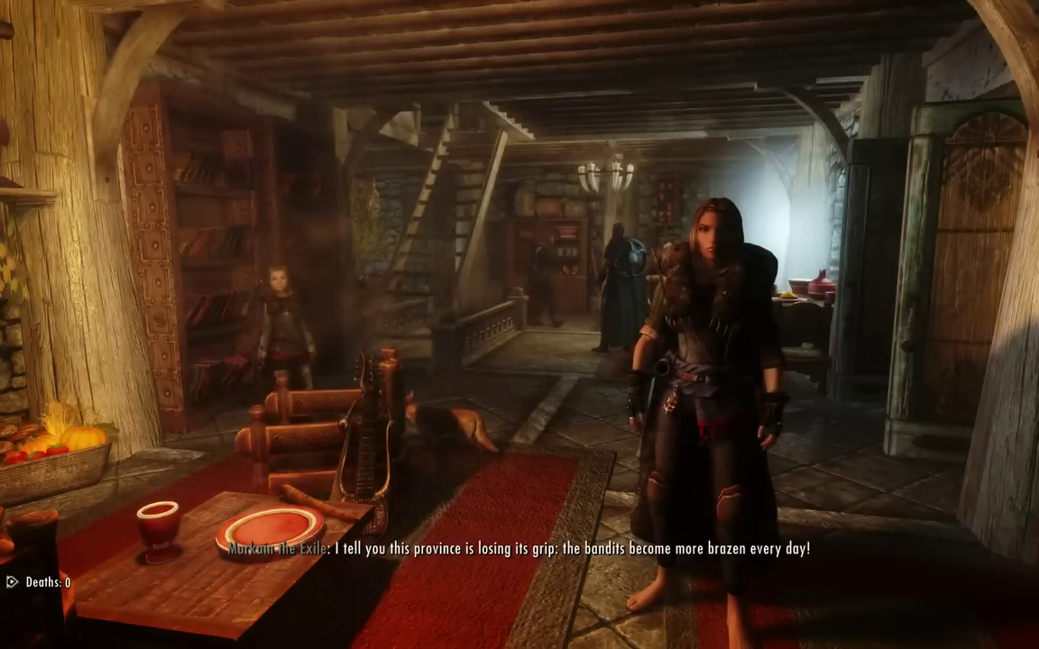
Open the in-game character menu with Skills, Magic, Items and Map.
key("Tab")
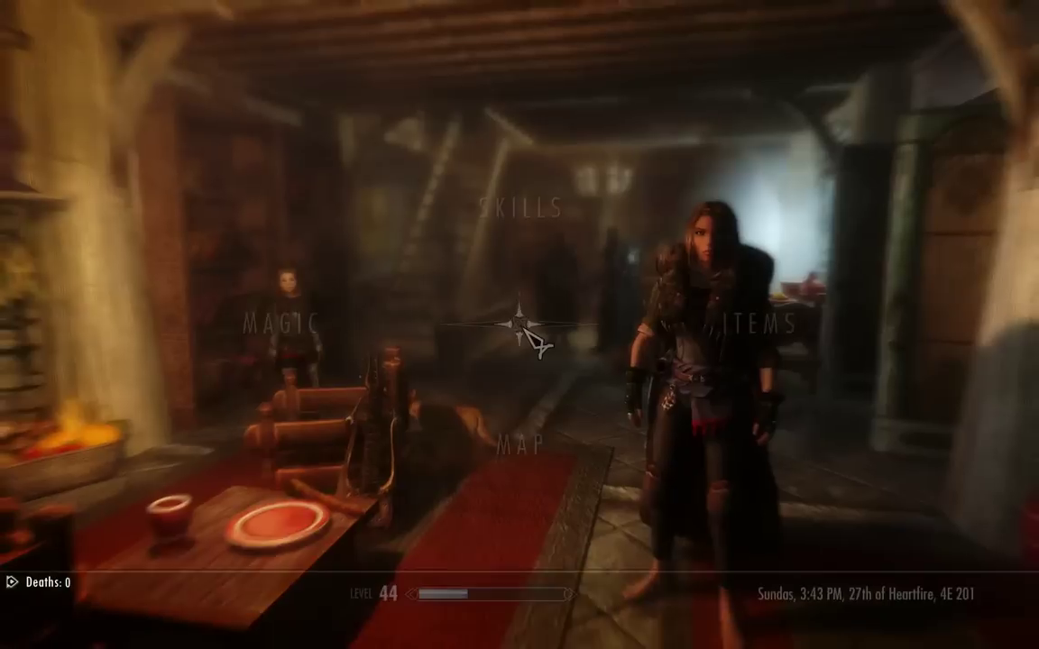